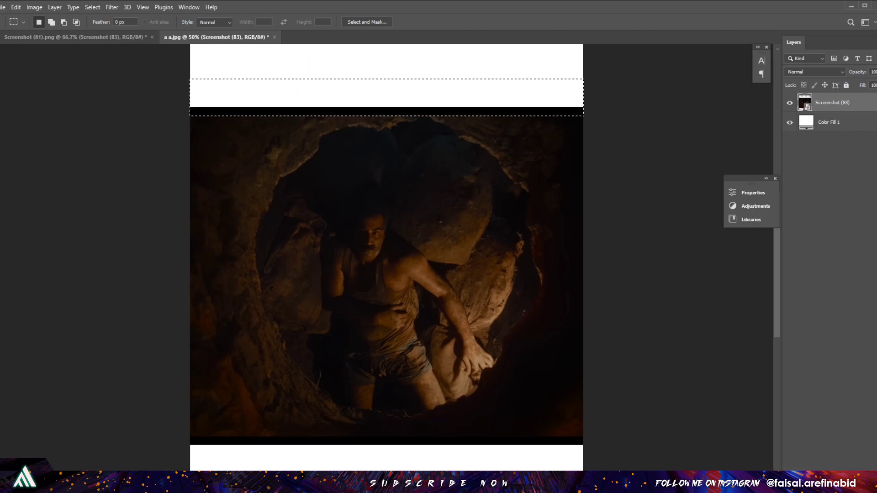
- Select the photo area and invert the selection to target the blank white strips
{"action": "key", "text": "ctrl+minus"}
{"action": "left_click_drag", "start_coordinate": [247, 166], "coordinate": [616, 373]}
{"action": "left_click", "coordinate": [35, 8]}
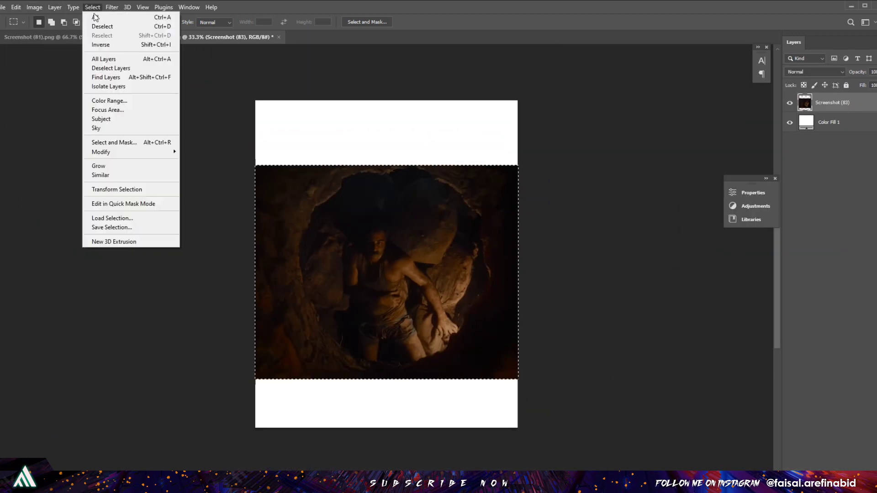
{"action": "left_click", "coordinate": [101, 45]}
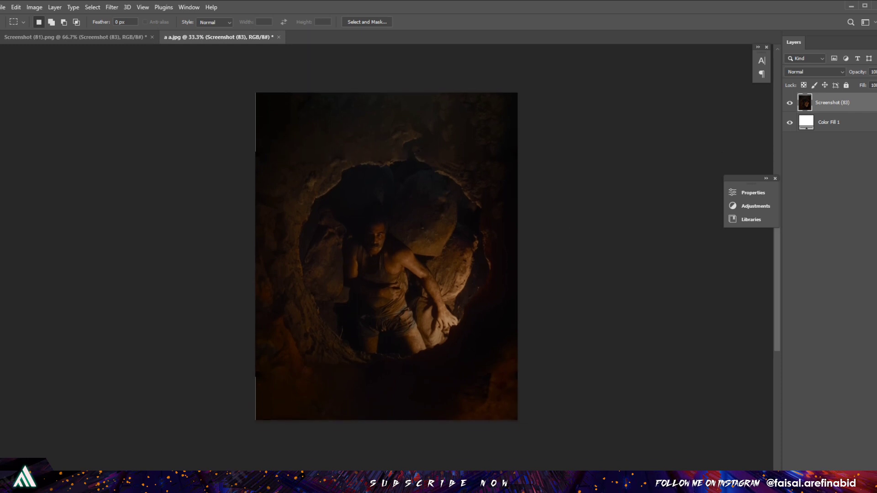
- Clone-stamp dark cave texture over the strips and add a Levels adjustment
{"action": "key", "text": "s"}
{"action": "left_click_drag", "start_coordinate": [475, 412], "coordinate": [515, 392]}
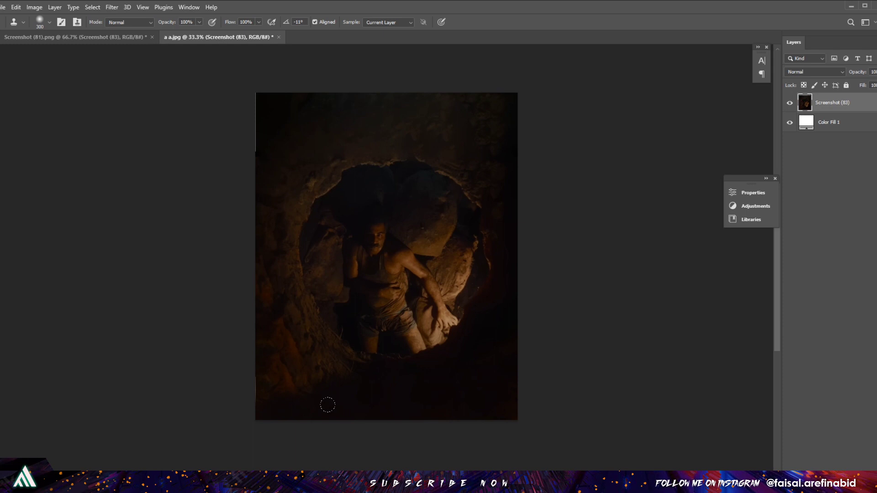
{"action": "key", "text": "p"}
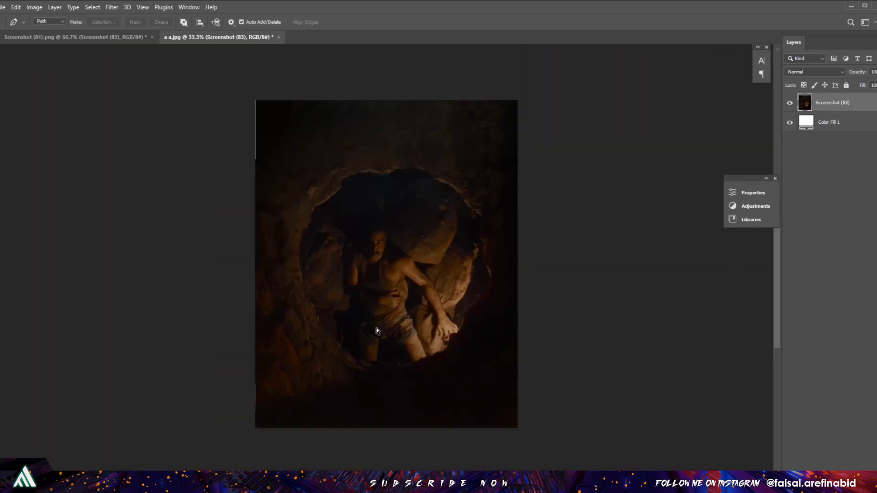
{"action": "scroll", "coordinate": [372, 334], "scroll_direction": "up", "scroll_amount": 5}
{"action": "key", "text": "ctrl+0"}
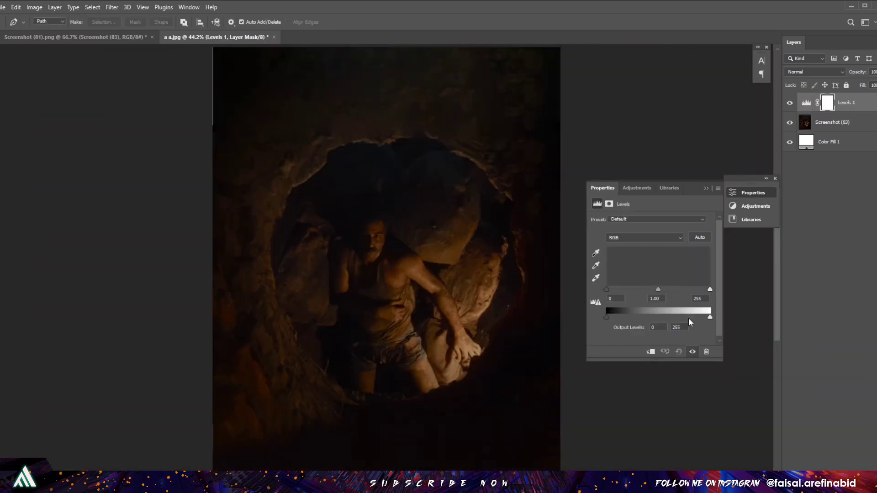
- Adjust the Levels brightness and start a Pen path along the hole's rock edge
{"action": "left_click_drag", "start_coordinate": [689, 317], "coordinate": [638, 298]}
{"action": "scroll", "coordinate": [326, 298], "scroll_direction": "up", "scroll_amount": 5}
{"action": "left_click_drag", "start_coordinate": [327, 298], "coordinate": [685, 182]}
{"action": "left_click_drag", "start_coordinate": [402, 341], "coordinate": [359, 315]}
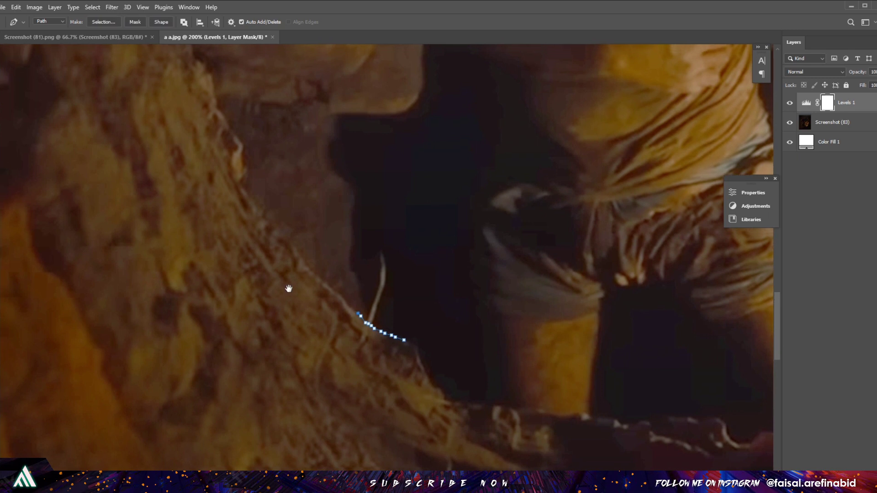
{"action": "scroll", "coordinate": [320, 385], "scroll_direction": "up", "scroll_amount": 2}
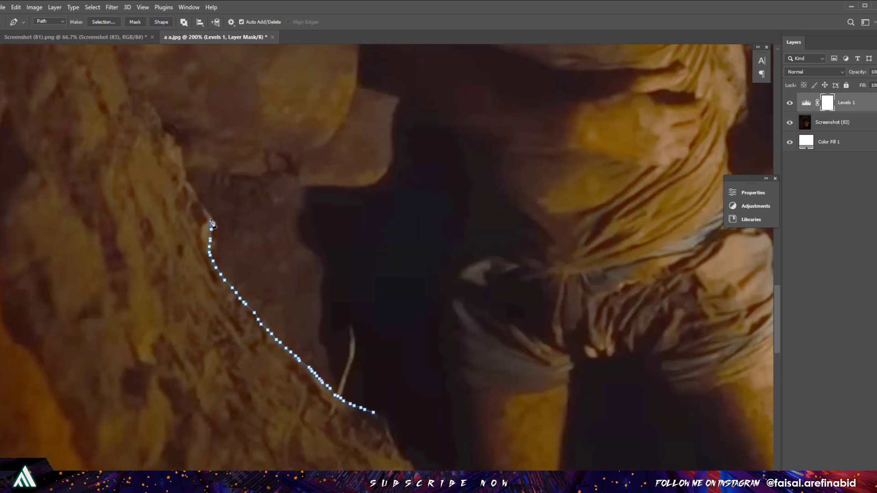
{"action": "scroll", "coordinate": [211, 223], "scroll_direction": "down", "scroll_amount": 3}
{"action": "scroll", "coordinate": [323, 333], "scroll_direction": "up", "scroll_amount": 4}
{"action": "scroll", "coordinate": [309, 312], "scroll_direction": "down", "scroll_amount": 3}
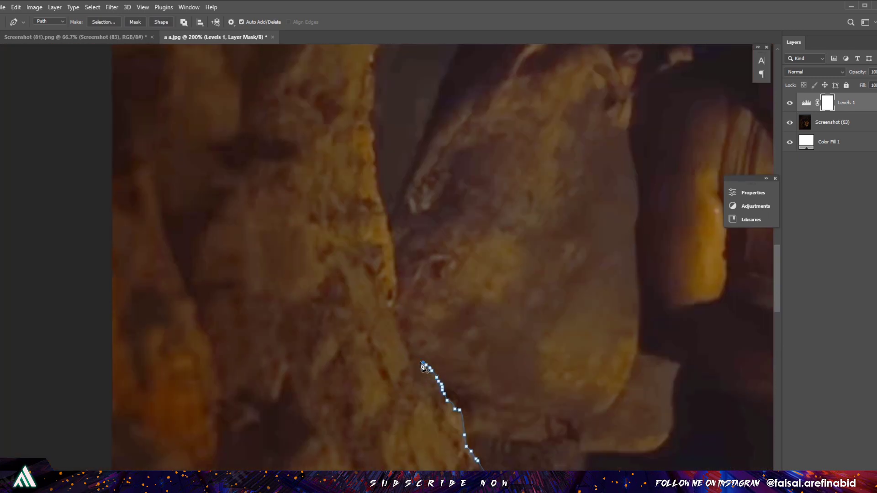
{"action": "scroll", "coordinate": [443, 358], "scroll_direction": "up", "scroll_amount": 3}
- Place Pen anchors along the top rim of the cave hole
{"action": "left_click_drag", "start_coordinate": [422, 214], "coordinate": [378, 324]}
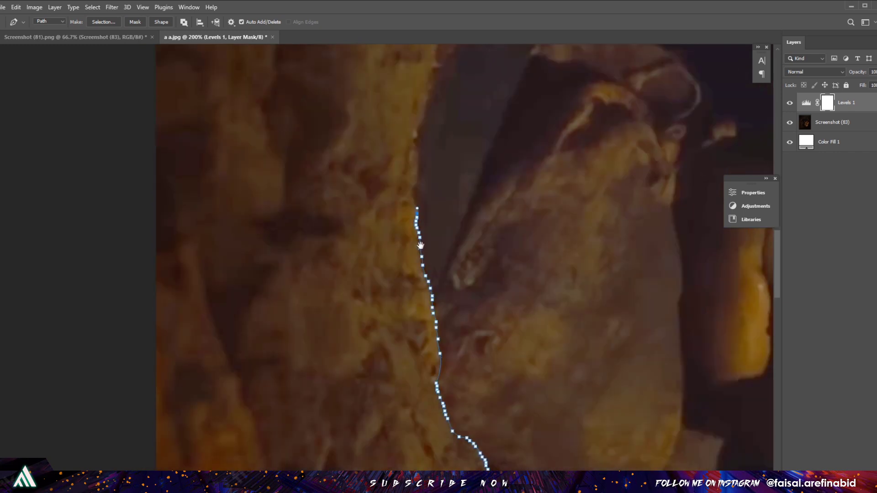
{"action": "left_click_drag", "start_coordinate": [380, 285], "coordinate": [374, 310]}
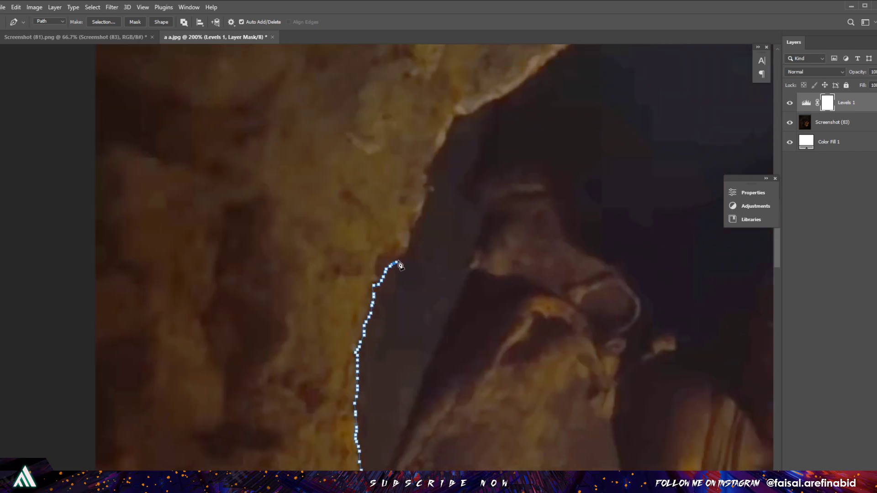
{"action": "left_click_drag", "start_coordinate": [400, 265], "coordinate": [375, 329]}
{"action": "left_click_drag", "start_coordinate": [390, 272], "coordinate": [294, 313]}
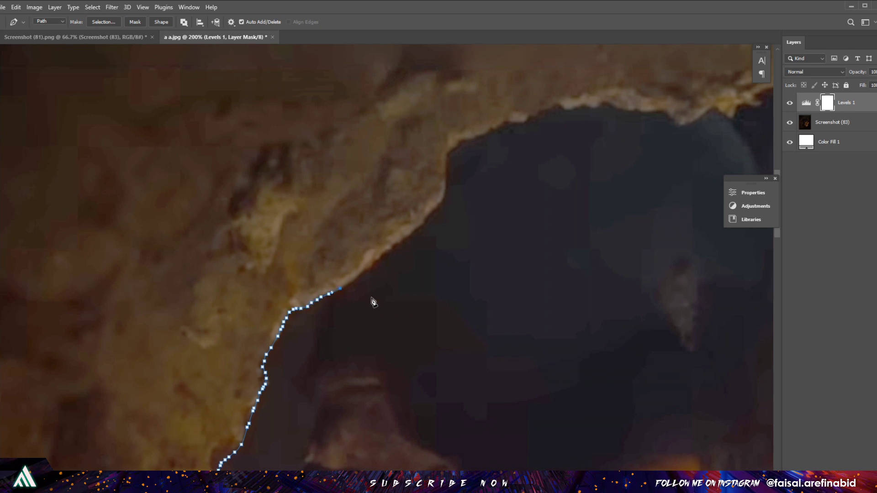
{"action": "left_click_drag", "start_coordinate": [368, 274], "coordinate": [368, 322]}
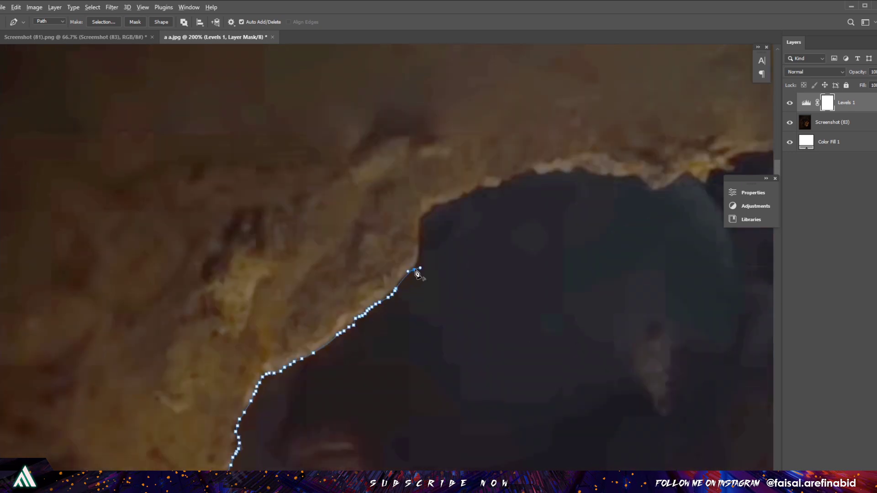
{"action": "mouse_move", "coordinate": [415, 195]}
{"action": "left_mouse_down"}
{"action": "mouse_move", "coordinate": [310, 339]}
{"action": "mouse_move", "coordinate": [302, 318]}
{"action": "left_mouse_up"}
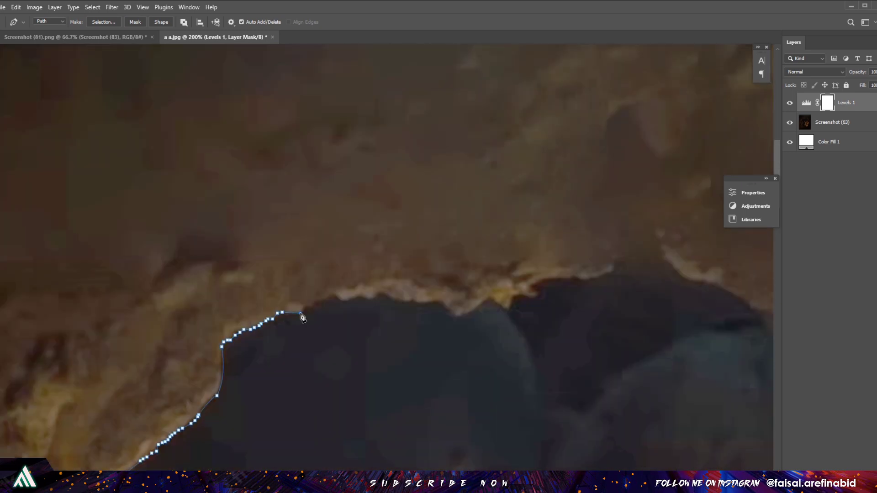
{"action": "left_click", "coordinate": [389, 297]}
{"action": "left_click", "coordinate": [395, 299]}
{"action": "left_click", "coordinate": [405, 302]}
{"action": "left_click_drag", "start_coordinate": [408, 302], "coordinate": [384, 306]}
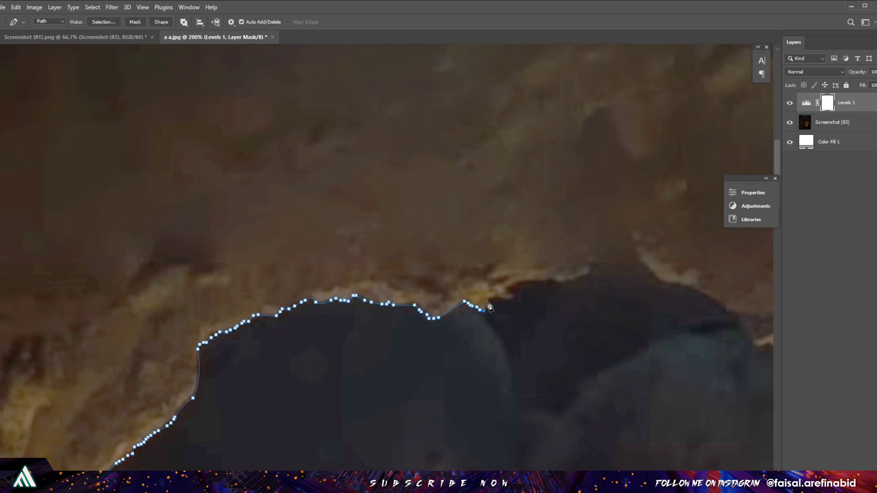
- Continue the path up and around the rim to the right side
{"action": "left_click", "coordinate": [518, 292]}
{"action": "left_click", "coordinate": [521, 286]}
{"action": "mouse_move", "coordinate": [544, 290]}
{"action": "left_mouse_down"}
{"action": "mouse_move", "coordinate": [341, 330]}
{"action": "mouse_move", "coordinate": [181, 299]}
{"action": "left_mouse_up"}
{"action": "left_click", "coordinate": [240, 277]}
{"action": "left_click", "coordinate": [278, 296]}
{"action": "left_click", "coordinate": [341, 315]}
{"action": "left_click", "coordinate": [367, 337]}
{"action": "left_click_drag", "start_coordinate": [369, 342], "coordinate": [332, 339]}
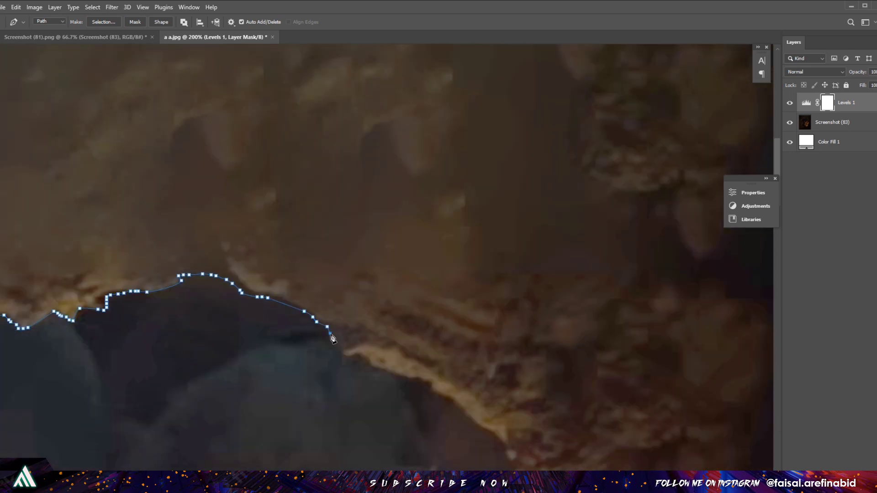
{"action": "left_click_drag", "start_coordinate": [421, 365], "coordinate": [205, 263]}
- Trace the path down the right vertical rock edge of the hole
{"action": "left_click", "coordinate": [199, 275]}
{"action": "left_click", "coordinate": [295, 363]}
{"action": "mouse_move", "coordinate": [308, 386]}
{"action": "left_mouse_down"}
{"action": "mouse_move", "coordinate": [255, 291]}
{"action": "mouse_move", "coordinate": [331, 181]}
{"action": "left_mouse_up"}
{"action": "left_click", "coordinate": [276, 311]}
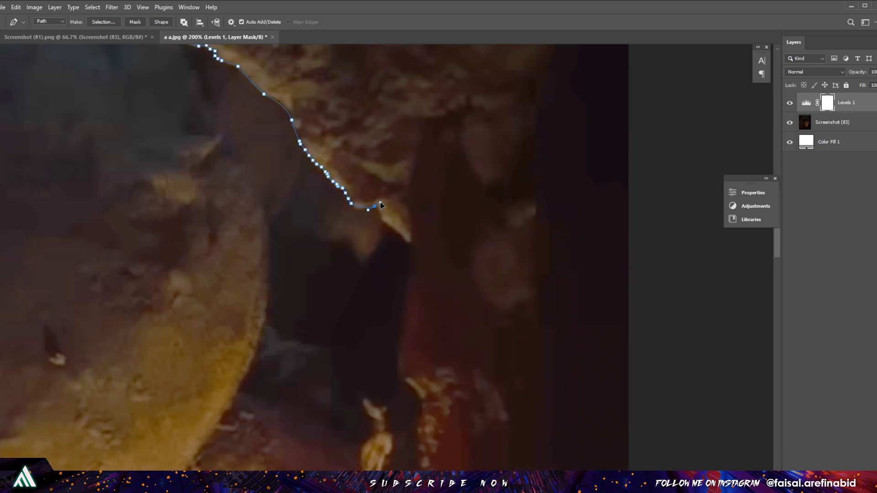
{"action": "left_click_drag", "start_coordinate": [412, 246], "coordinate": [391, 169]}
{"action": "left_click", "coordinate": [372, 285]}
{"action": "left_click_drag", "start_coordinate": [373, 288], "coordinate": [290, 170]}
{"action": "left_click", "coordinate": [294, 197]}
{"action": "left_click", "coordinate": [320, 224]}
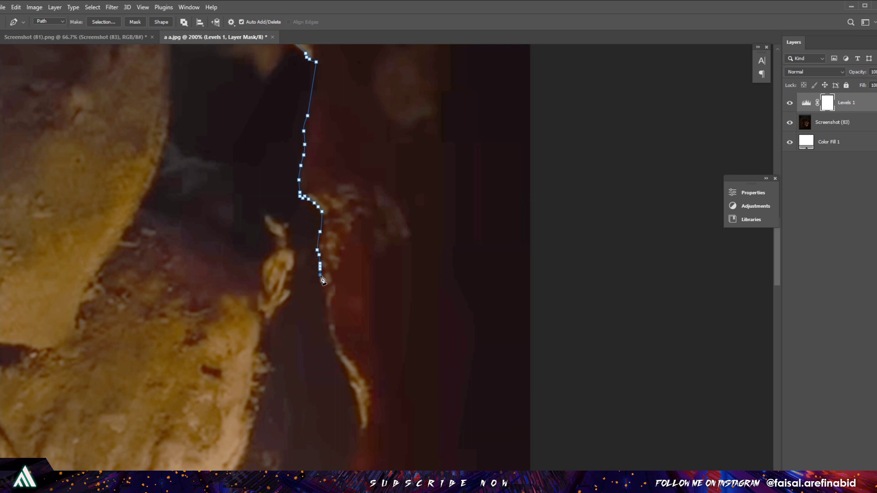
- Extend the path down and left along the bottom rim of the hole
{"action": "key", "text": "ctrl+minus"}
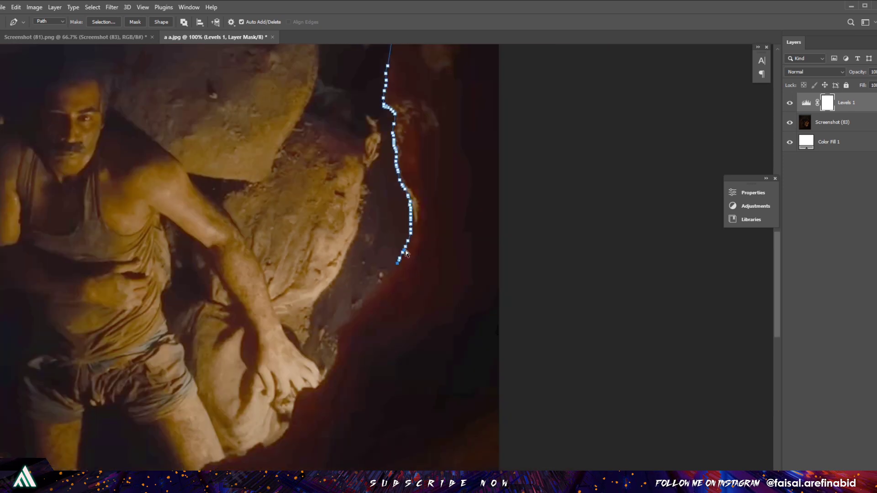
{"action": "mouse_move", "coordinate": [397, 263]}
{"action": "left_mouse_down"}
{"action": "mouse_move", "coordinate": [338, 340]}
{"action": "mouse_move", "coordinate": [395, 249]}
{"action": "left_mouse_up"}
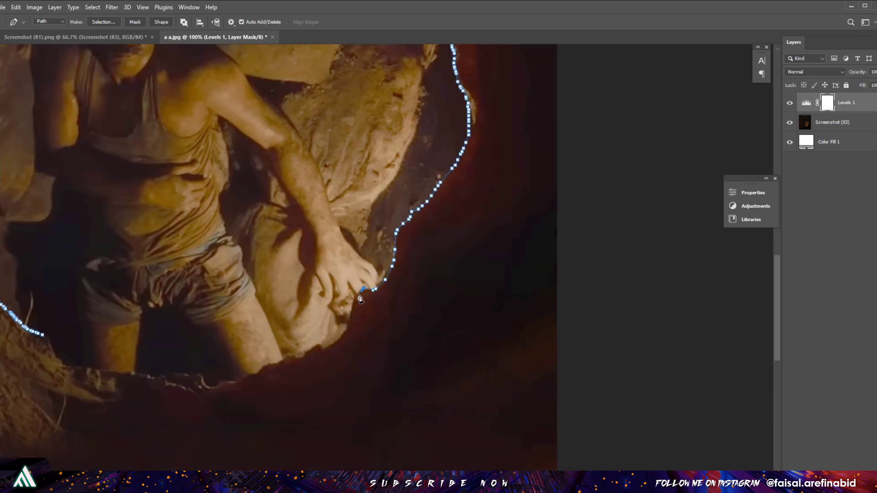
{"action": "scroll", "coordinate": [360, 298], "scroll_direction": "down", "scroll_amount": 2}
{"action": "left_click_drag", "start_coordinate": [373, 282], "coordinate": [374, 287]}
{"action": "left_click_drag", "start_coordinate": [307, 322], "coordinate": [593, 179]}
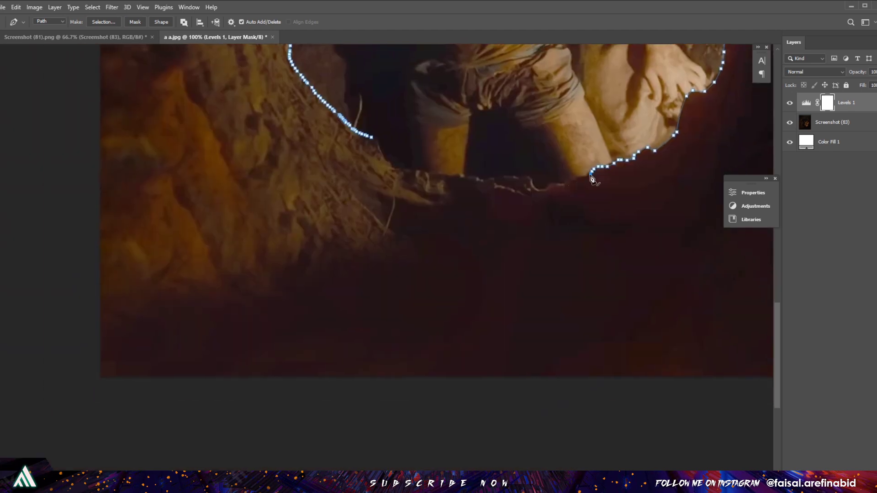
{"action": "left_click_drag", "start_coordinate": [505, 183], "coordinate": [475, 176]}
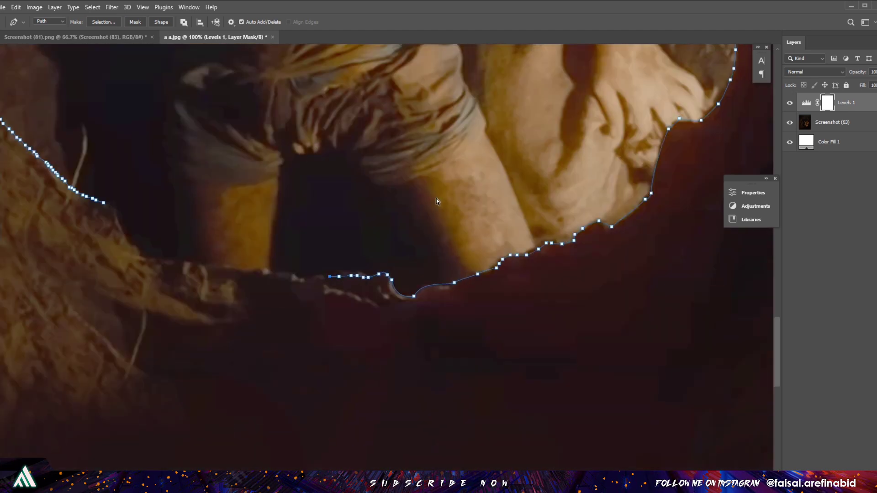
{"action": "key", "text": "ctrl+plus"}
{"action": "left_click_drag", "start_coordinate": [378, 290], "coordinate": [309, 280]}
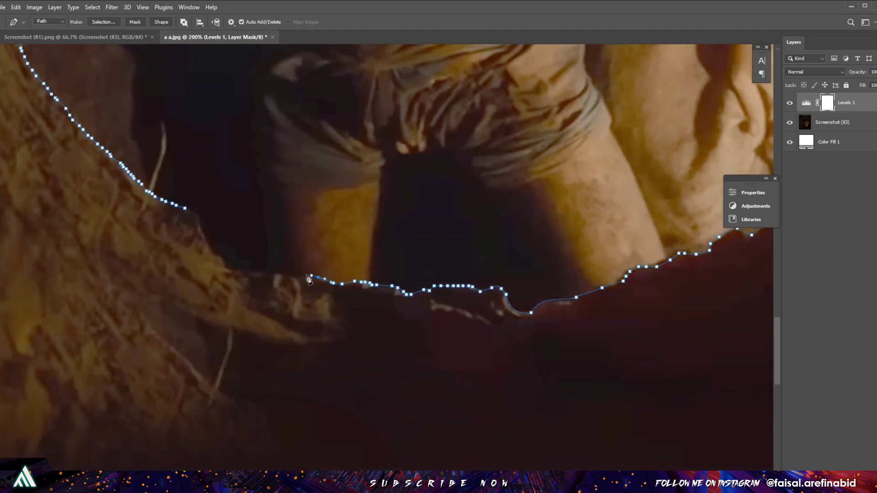
- Close the path, convert it to a selection and copy the hole to a new layer
{"action": "left_click", "coordinate": [185, 208]}
{"action": "key", "text": "ctrl+0"}
{"action": "key", "text": "ctrl+Return"}
{"action": "key", "text": "ctrl+j"}
- Hide the Levels adjustment and select the original photo layer
{"action": "left_click", "coordinate": [790, 142]}
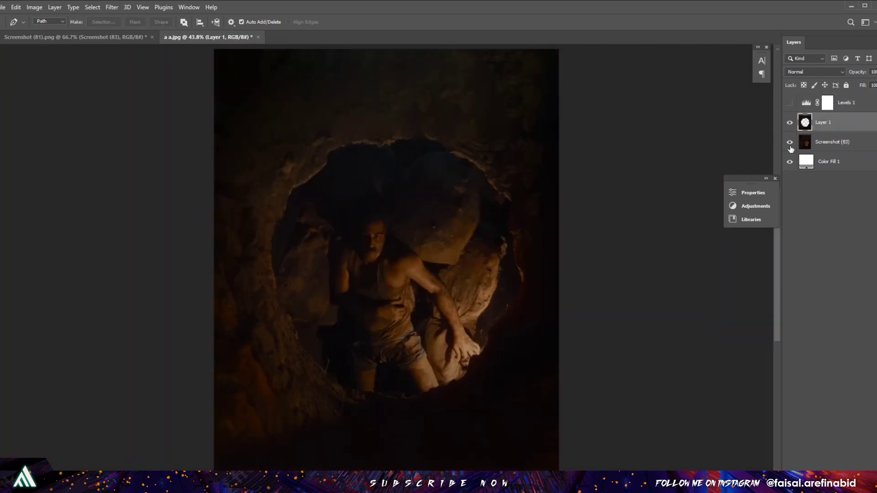
{"action": "left_click", "coordinate": [790, 102]}
{"action": "left_click", "coordinate": [827, 142]}
- Begin the man's outline at his shoulder and head, curving down the arm
{"action": "scroll", "coordinate": [411, 206], "scroll_direction": "up", "scroll_amount": 5}
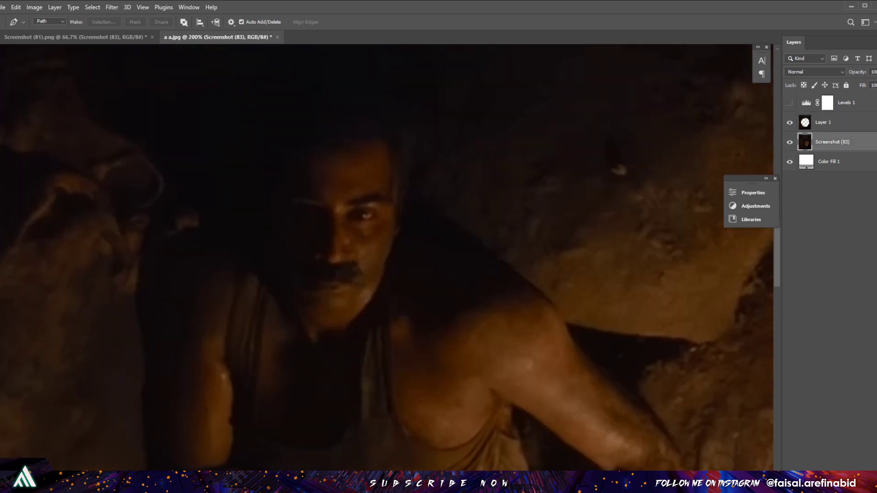
{"action": "mouse_move", "coordinate": [261, 390]}
{"action": "left_mouse_down"}
{"action": "mouse_move", "coordinate": [261, 364]}
{"action": "mouse_move", "coordinate": [326, 202]}
{"action": "mouse_move", "coordinate": [383, 205]}
{"action": "left_mouse_up"}
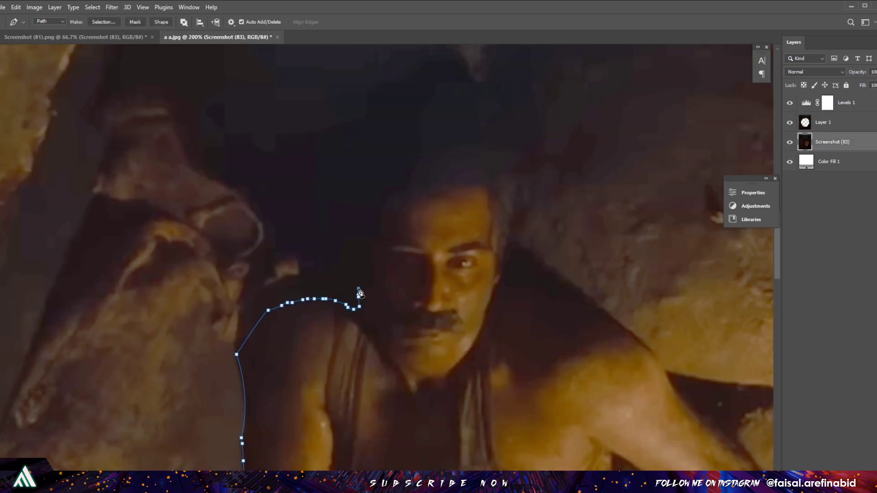
{"action": "mouse_move", "coordinate": [360, 293]}
{"action": "left_mouse_down"}
{"action": "mouse_move", "coordinate": [513, 229]}
{"action": "mouse_move", "coordinate": [579, 316]}
{"action": "left_mouse_up"}
{"action": "left_click", "coordinate": [790, 103]}
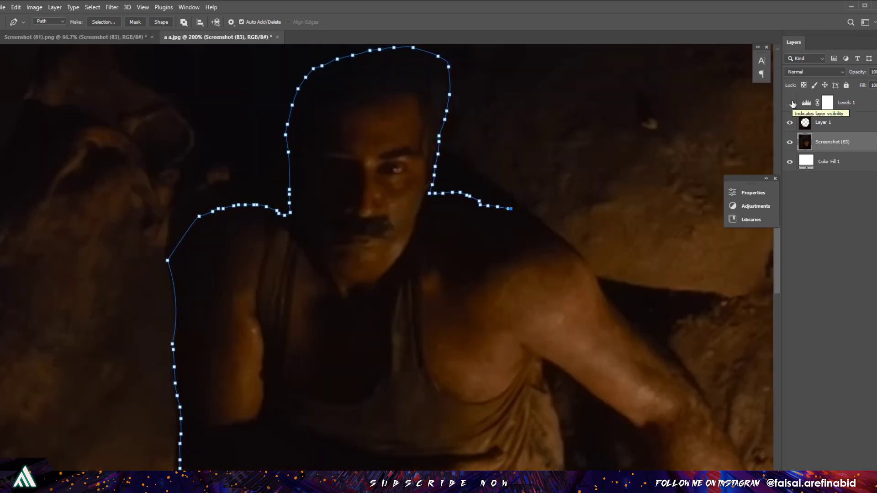
{"action": "left_click", "coordinate": [791, 103]}
{"action": "left_click_drag", "start_coordinate": [511, 209], "coordinate": [449, 264]}
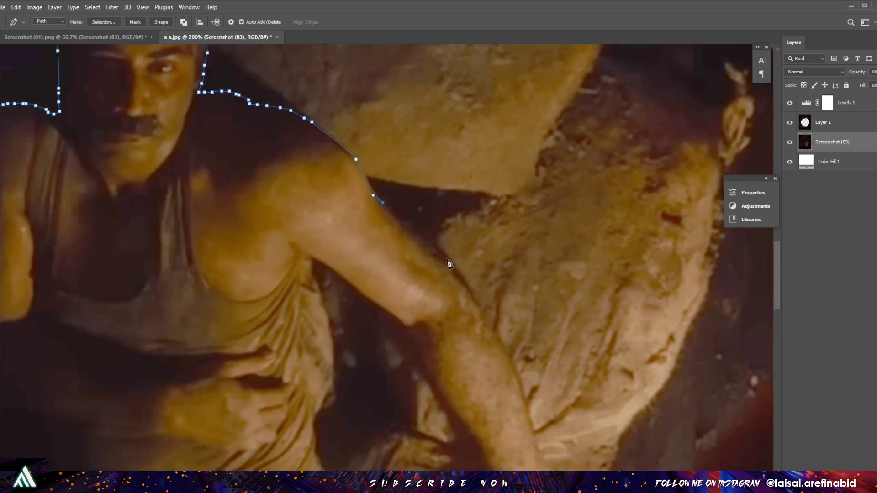
{"action": "left_click_drag", "start_coordinate": [481, 307], "coordinate": [480, 325]}
- Add anchors down the forearm to the edge of the hand
{"action": "left_click", "coordinate": [448, 265]}
{"action": "left_click", "coordinate": [476, 316]}
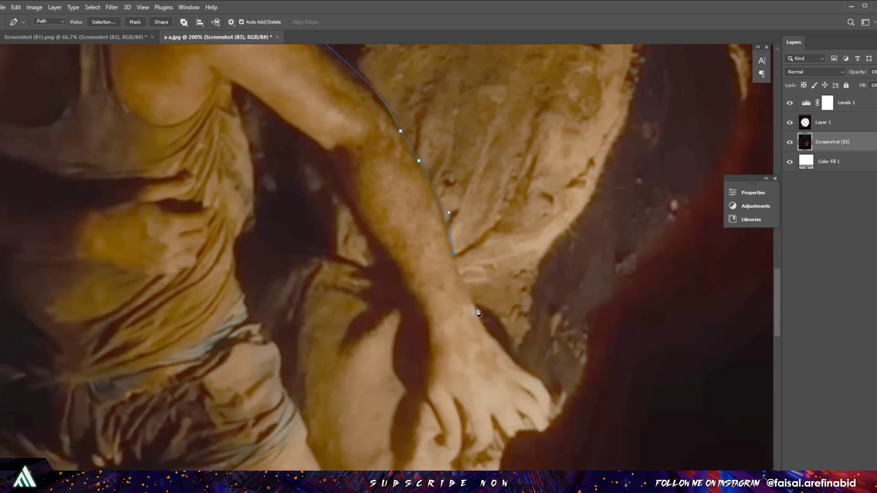
{"action": "left_click", "coordinate": [514, 363]}
{"action": "left_click_drag", "start_coordinate": [524, 376], "coordinate": [470, 313]}
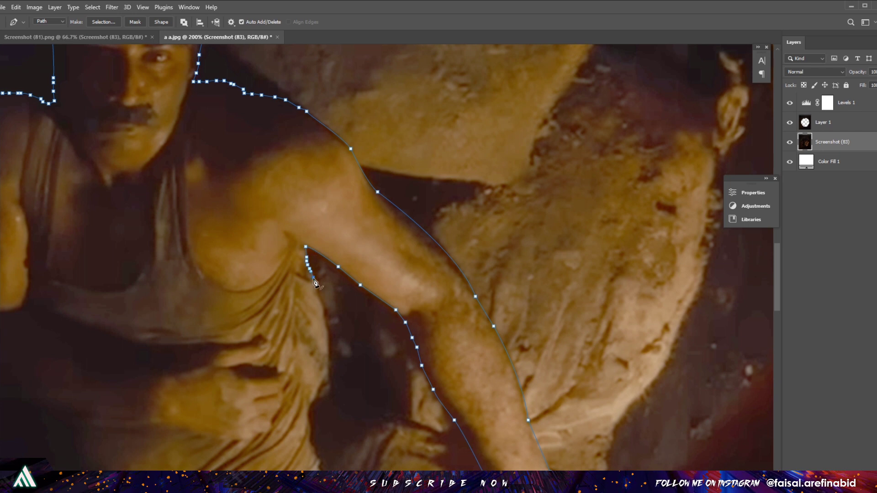
- Trace anchors down the edge of the man's cloth
{"action": "left_click", "coordinate": [323, 308]}
{"action": "left_click", "coordinate": [325, 315]}
{"action": "left_click", "coordinate": [327, 325]}
{"action": "left_click_drag", "start_coordinate": [330, 376], "coordinate": [344, 327]}
{"action": "left_click", "coordinate": [325, 363]}
{"action": "left_click", "coordinate": [323, 373]}
{"action": "left_click", "coordinate": [326, 382]}
{"action": "left_click", "coordinate": [326, 387]}
{"action": "left_click", "coordinate": [326, 390]}
{"action": "left_click_drag", "start_coordinate": [325, 397], "coordinate": [322, 269]}
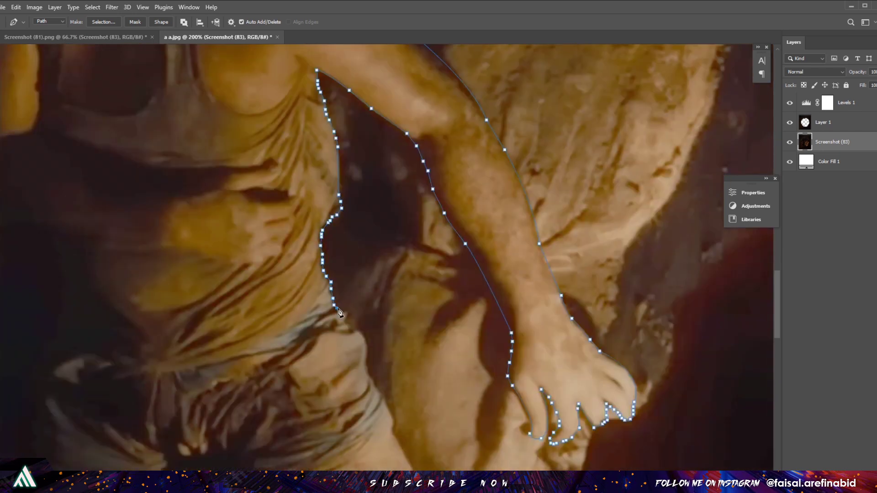
- Outline the side of the vest, the shorts edge and the dark gap below
{"action": "left_click", "coordinate": [367, 365]}
{"action": "left_click_drag", "start_coordinate": [370, 379], "coordinate": [314, 251]}
{"action": "left_click", "coordinate": [321, 258]}
{"action": "left_click", "coordinate": [331, 277]}
{"action": "left_click_drag", "start_coordinate": [343, 302], "coordinate": [318, 208]}
{"action": "left_click", "coordinate": [319, 208]}
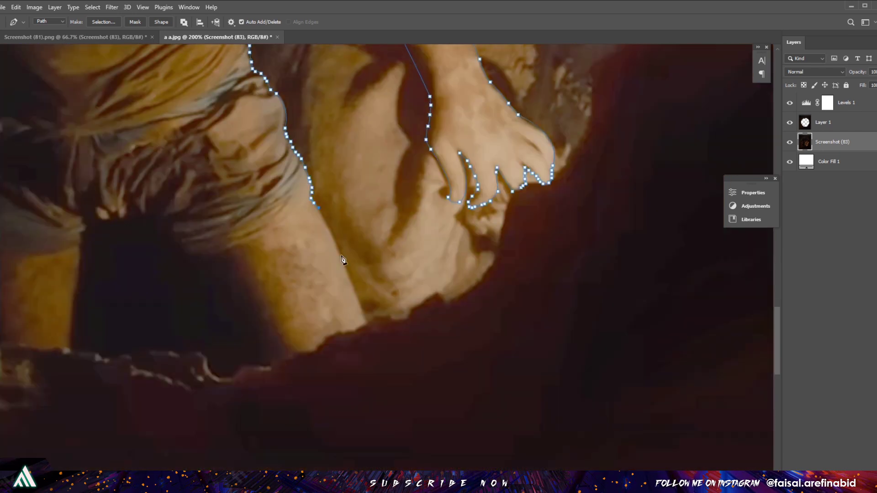
{"action": "left_click_drag", "start_coordinate": [364, 332], "coordinate": [389, 265]}
{"action": "left_click", "coordinate": [341, 309]}
- Trace along the legs and left gap edge, closing the outline at its start
{"action": "left_click", "coordinate": [232, 210]}
{"action": "left_click_drag", "start_coordinate": [151, 157], "coordinate": [384, 191]}
{"action": "left_click", "coordinate": [358, 200]}
{"action": "left_click_drag", "start_coordinate": [347, 325], "coordinate": [358, 347]}
{"action": "left_click", "coordinate": [229, 320]}
{"action": "left_click", "coordinate": [228, 246]}
{"action": "left_click_drag", "start_coordinate": [275, 137], "coordinate": [297, 411]}
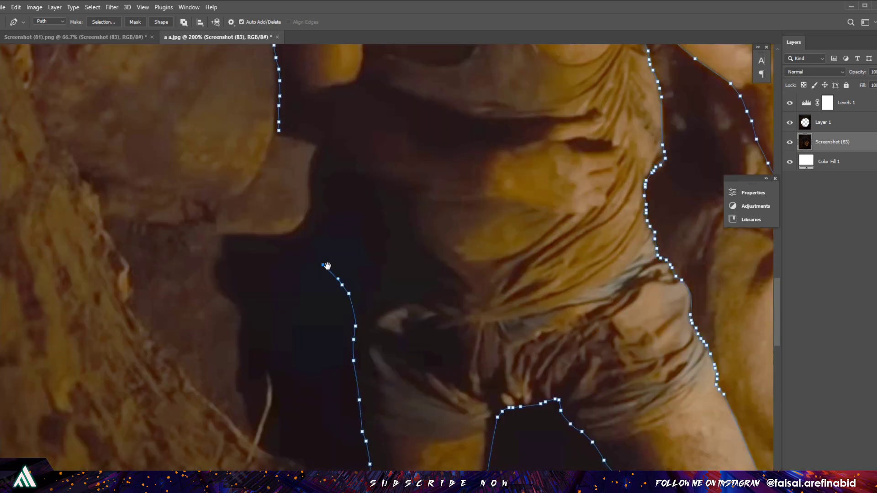
{"action": "key", "text": "ctrl+0"}
{"action": "left_click", "coordinate": [331, 325]}
{"action": "left_click", "coordinate": [326, 312]}
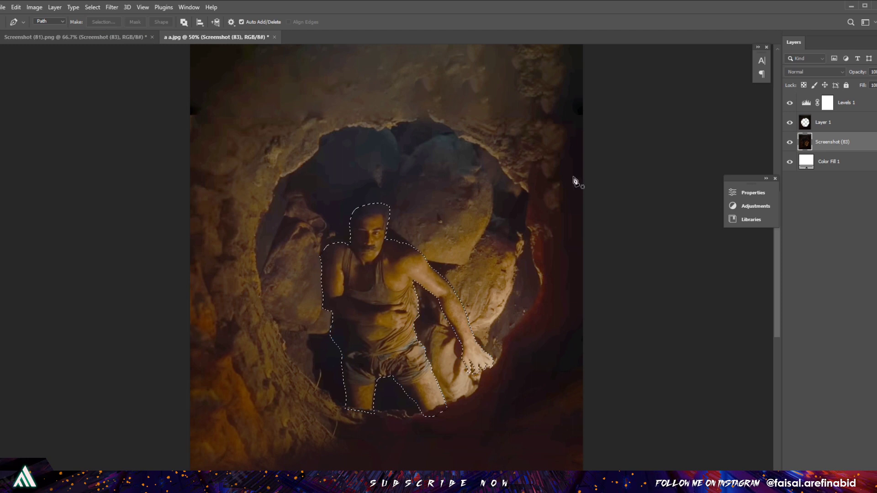
- Add a Hue/Saturation adjustment with saturation at -100 to make the scene black and white
{"action": "key", "text": "v"}
{"action": "key", "text": "ctrl+minus"}
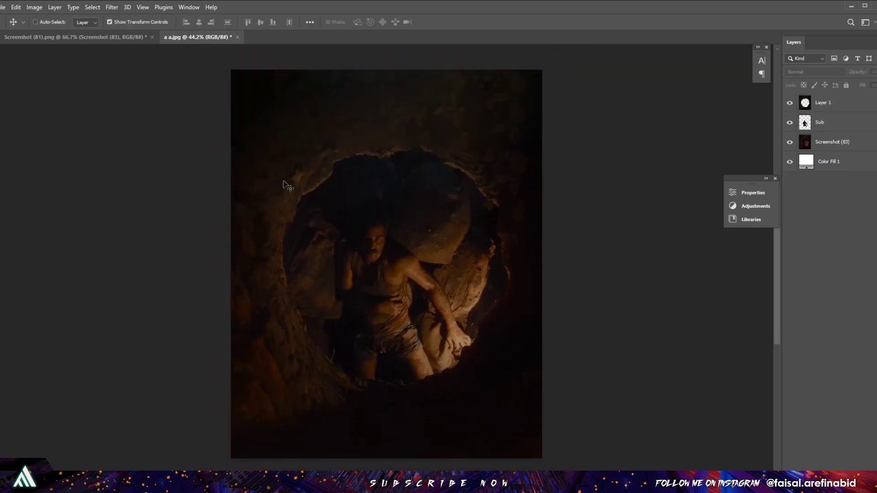
{"action": "left_click", "coordinate": [840, 473]}
{"action": "left_click", "coordinate": [836, 392]}
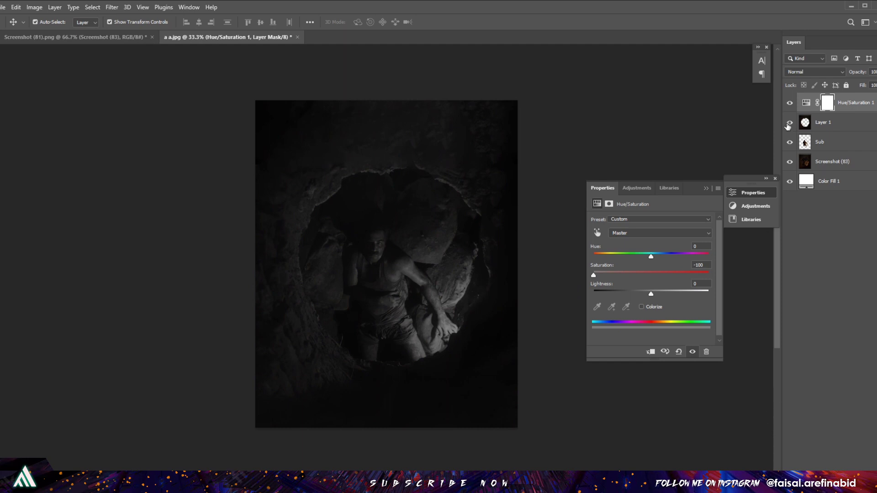
- Add a Levels adjustment above it, dragging the white point left to brighten
{"action": "left_click", "coordinate": [841, 473]}
{"action": "left_click", "coordinate": [836, 350]}
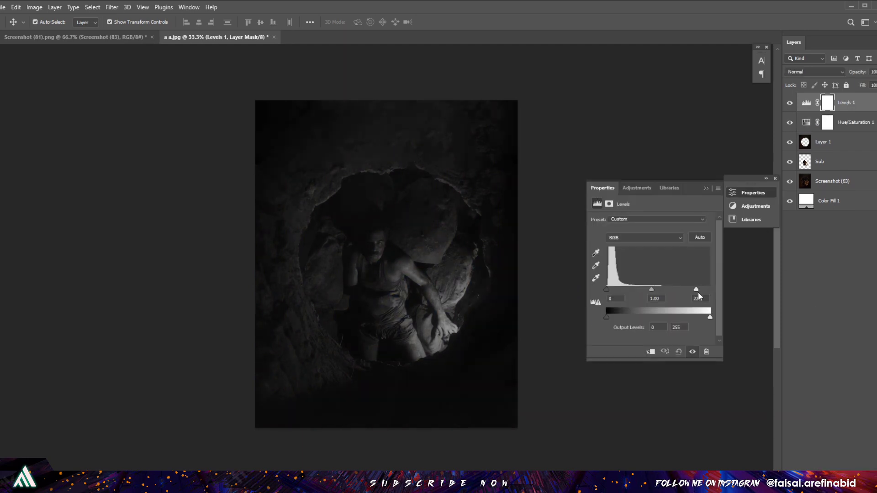
{"action": "left_click", "coordinate": [836, 163]}
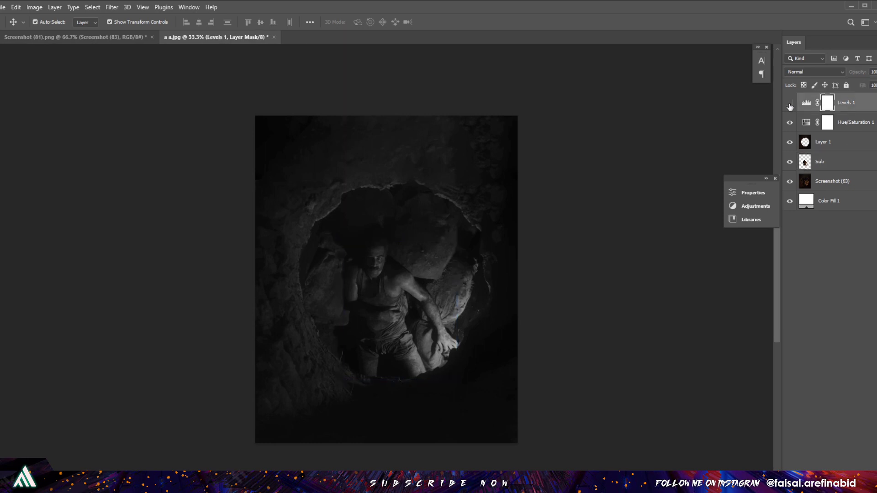
{"action": "right_click", "coordinate": [826, 120]}
- Ungroup the layers and resize the red glow on Layer 2 with Free Transform
{"action": "right_click", "coordinate": [822, 99]}
{"action": "left_click", "coordinate": [830, 150]}
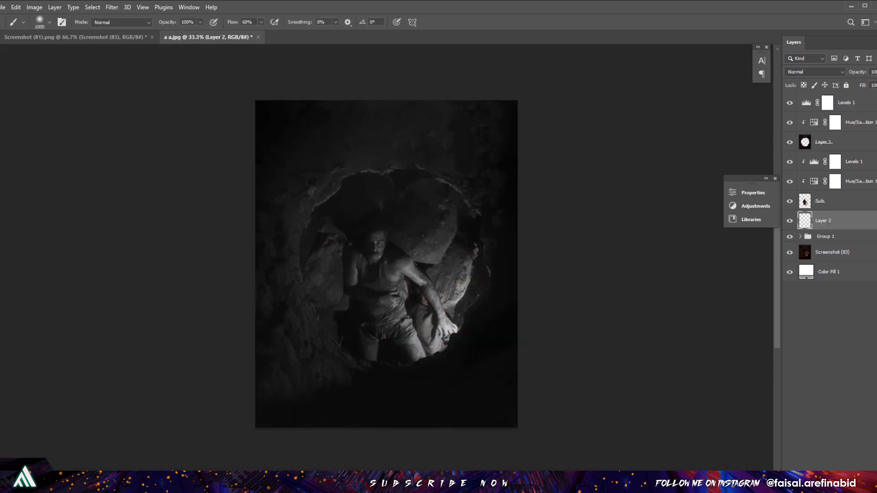
{"action": "key", "text": "ctrl+t"}
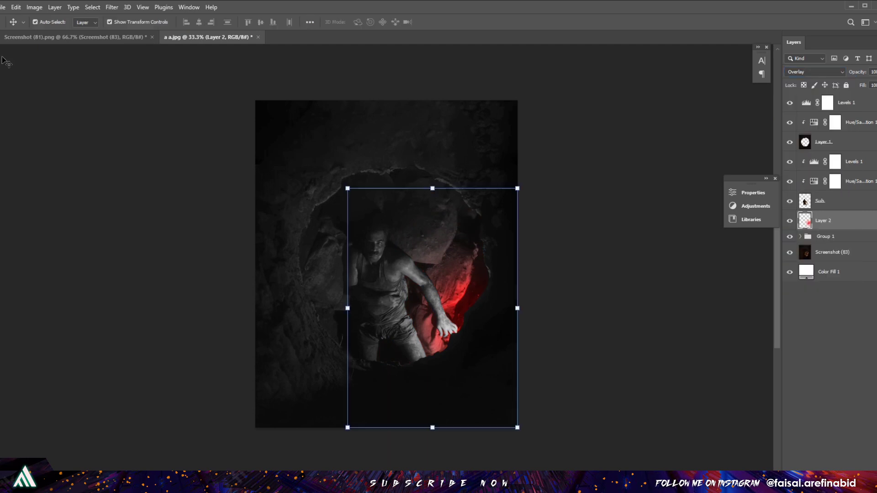
{"action": "key", "text": "Return"}
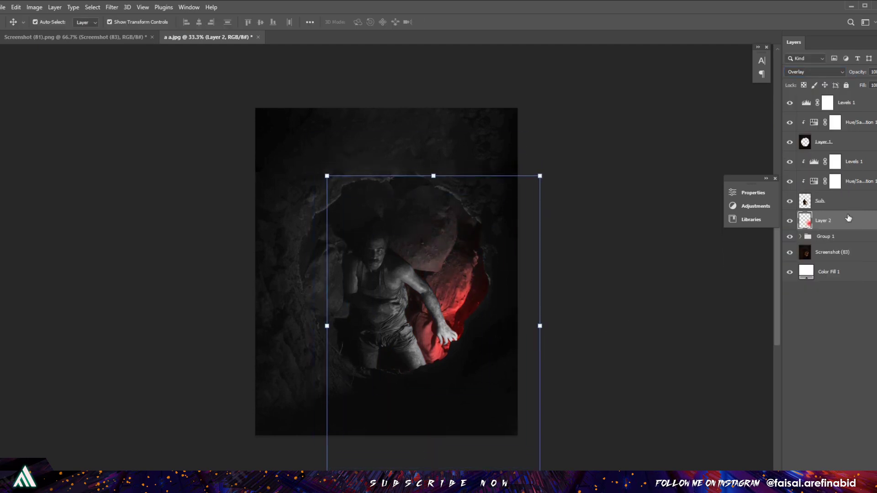
- Create a clipped new layer and paint red light along the man's arm at full opacity
{"action": "key", "text": "b"}
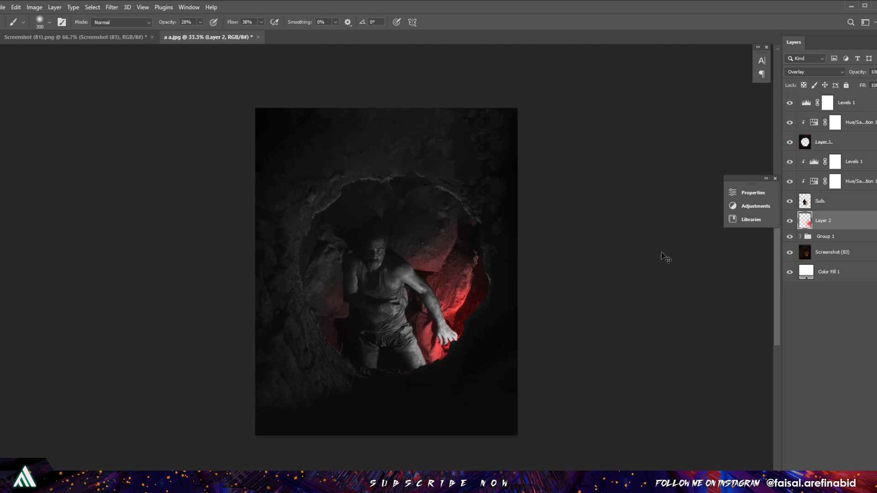
{"action": "key", "text": "alt+bracketright"}
{"action": "key", "text": "alt+bracketright"}
{"action": "key", "text": "alt+bracketright"}
{"action": "key", "text": "ctrl+shift+alt+n"}
{"action": "key", "text": "0"}
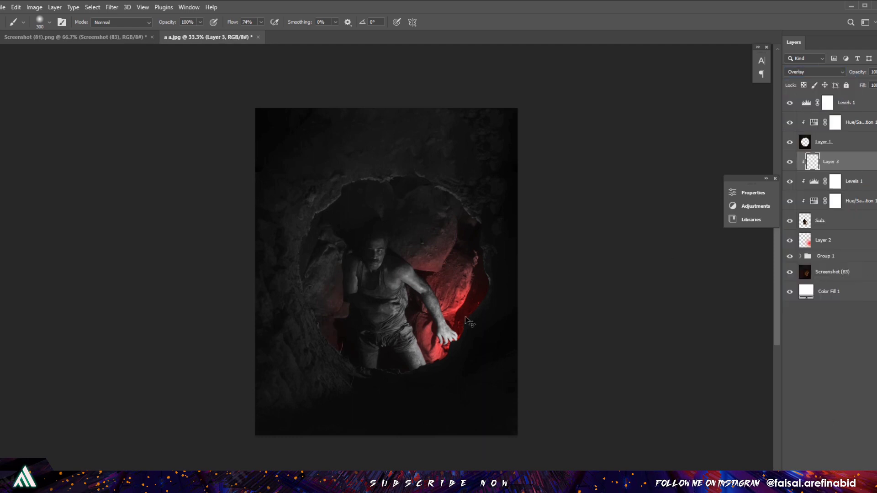
{"action": "scroll", "coordinate": [453, 297], "scroll_direction": "up", "scroll_amount": 2}
{"action": "left_click_drag", "start_coordinate": [457, 365], "coordinate": [379, 256]}
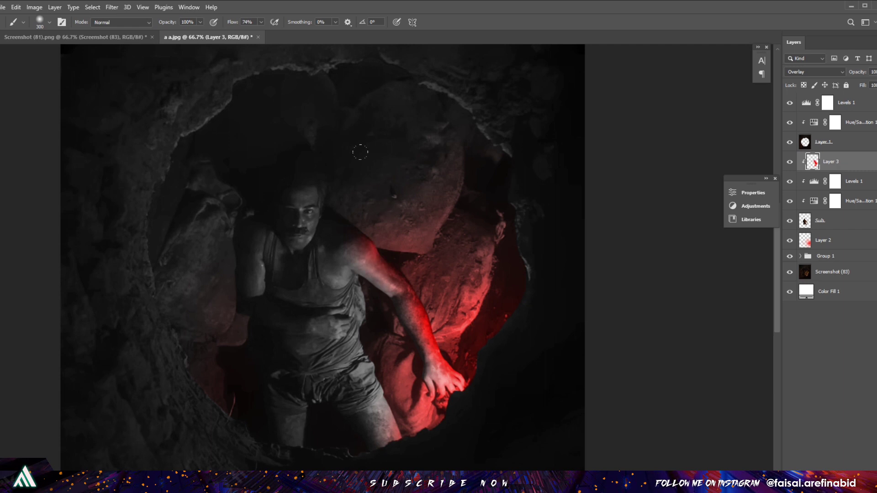
- Paint softer red along the leg and face, then add a mask to Layer 3
{"action": "key", "text": "4"}
{"action": "key", "text": "7"}
{"action": "left_click_drag", "start_coordinate": [357, 329], "coordinate": [393, 434]}
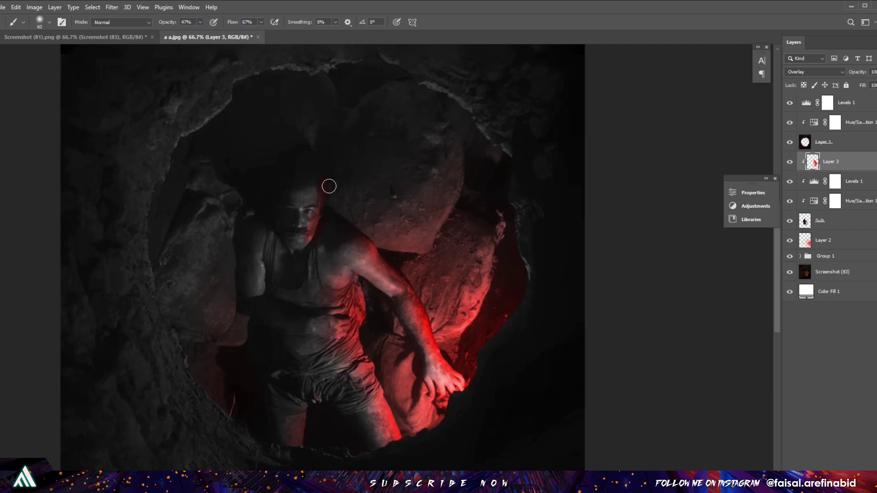
{"action": "left_click_drag", "start_coordinate": [316, 203], "coordinate": [319, 242]}
{"action": "left_click", "coordinate": [823, 480]}
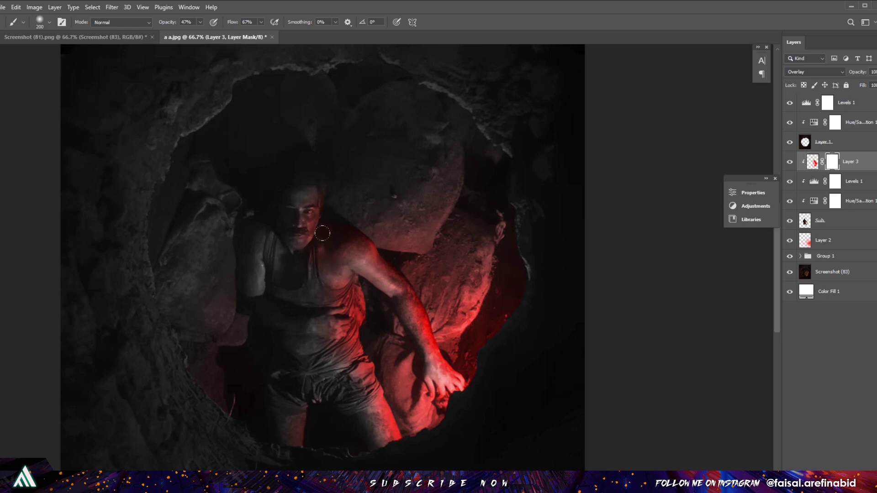
- Lower Layer 3's opacity and add a clipped Layer 4 in Linear Dodge (Add)
{"action": "key", "text": "ctrl+0"}
{"action": "left_click", "coordinate": [874, 72]}
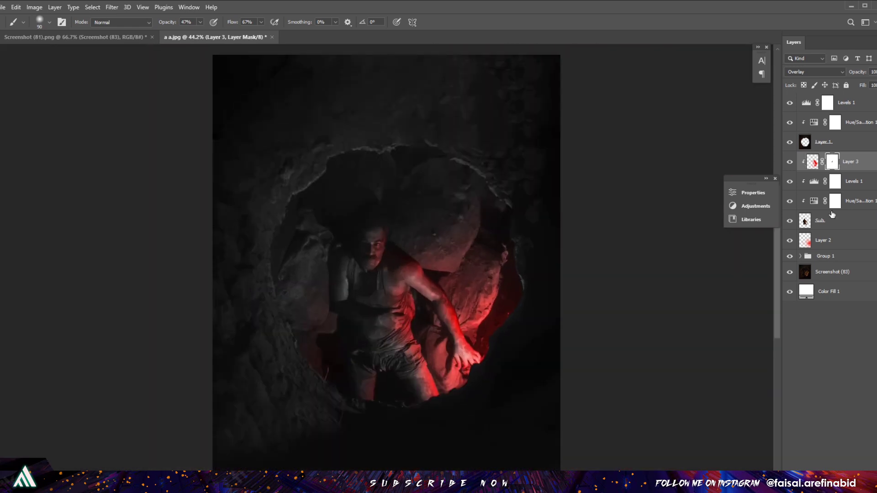
{"action": "left_click_drag", "start_coordinate": [871, 83], "coordinate": [873, 87]}
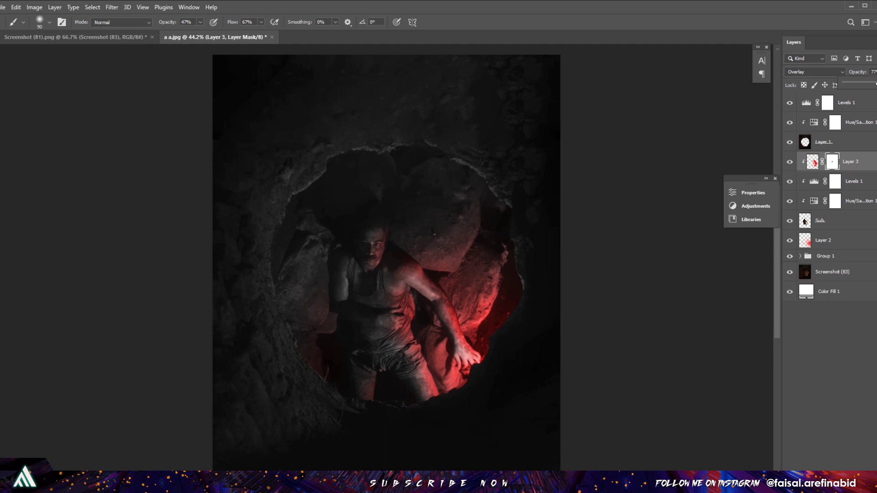
{"action": "key", "text": "ctrl+shift+alt+n"}
{"action": "left_click", "coordinate": [813, 71]}
{"action": "left_click", "coordinate": [818, 159]}
- Resize the brush and try a thin red rim along the leg, then undo it
{"action": "scroll", "coordinate": [436, 281], "scroll_direction": "up", "scroll_amount": 4}
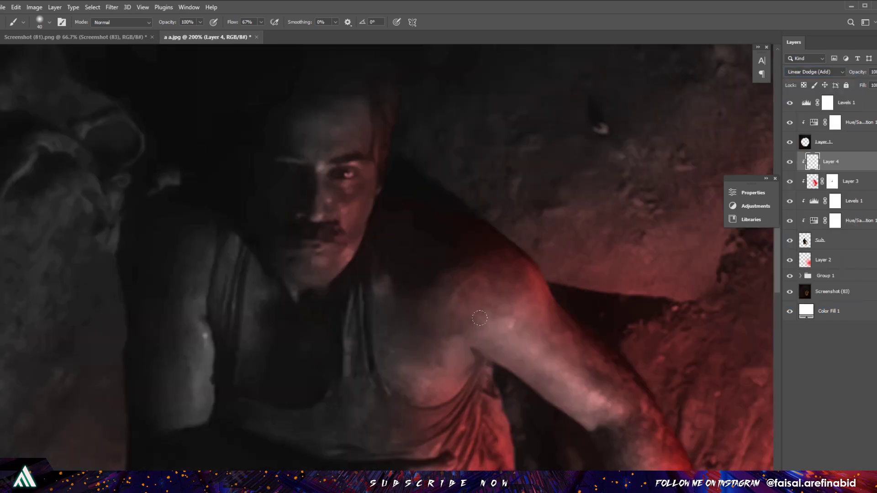
{"action": "key", "text": "bracketleft"}
{"action": "key", "text": "bracketleft"}
{"action": "key", "text": "bracketleft"}
{"action": "scroll", "coordinate": [338, 191], "scroll_direction": "up", "scroll_amount": 3}
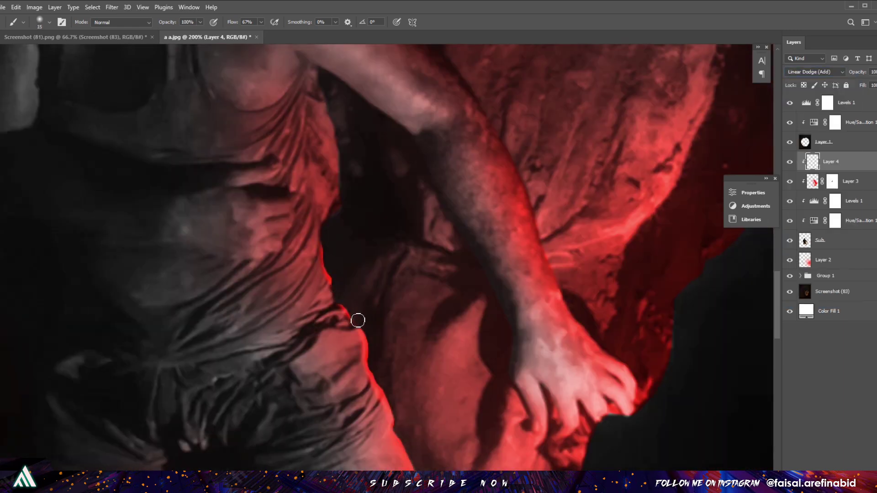
{"action": "scroll", "coordinate": [357, 318], "scroll_direction": "right", "scroll_amount": 3}
{"action": "scroll", "coordinate": [470, 287], "scroll_direction": "up", "scroll_amount": 3}
{"action": "scroll", "coordinate": [222, 328], "scroll_direction": "down", "scroll_amount": 3}
{"action": "key", "text": "bracketright"}
{"action": "key", "text": "bracketright"}
{"action": "scroll", "coordinate": [429, 265], "scroll_direction": "up", "scroll_amount": 2}
{"action": "left_click_drag", "start_coordinate": [229, 238], "coordinate": [183, 319]}
{"action": "key", "text": "ctrl+z"}
{"action": "scroll", "coordinate": [322, 289], "scroll_direction": "down", "scroll_amount": 5}
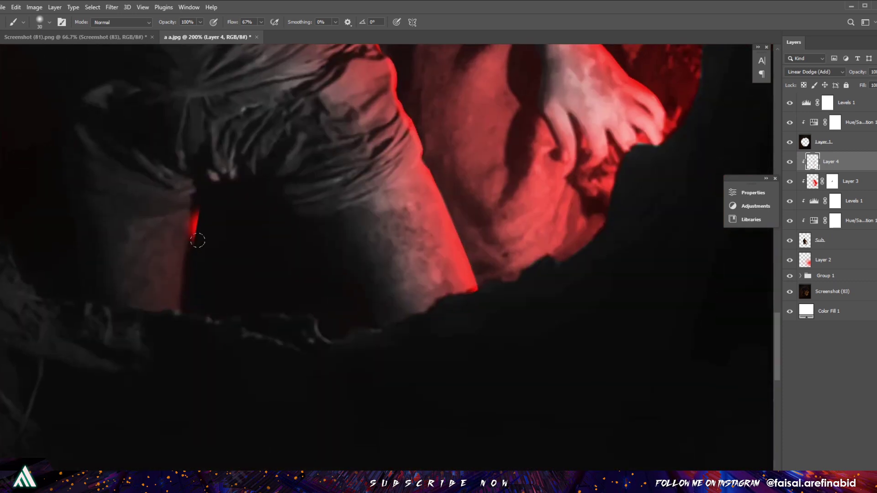
{"action": "scroll", "coordinate": [196, 235], "scroll_direction": "down", "scroll_amount": 2}
- Set Layer 4 to Linear Dodge (Add) with adjusted opacity and a white mask, then zoom to the face
{"action": "left_click", "coordinate": [814, 72]}
{"action": "left_click", "coordinate": [807, 166]}
{"action": "left_click_drag", "start_coordinate": [873, 71], "coordinate": [876, 86]}
{"action": "key", "text": "ctrl+m"}
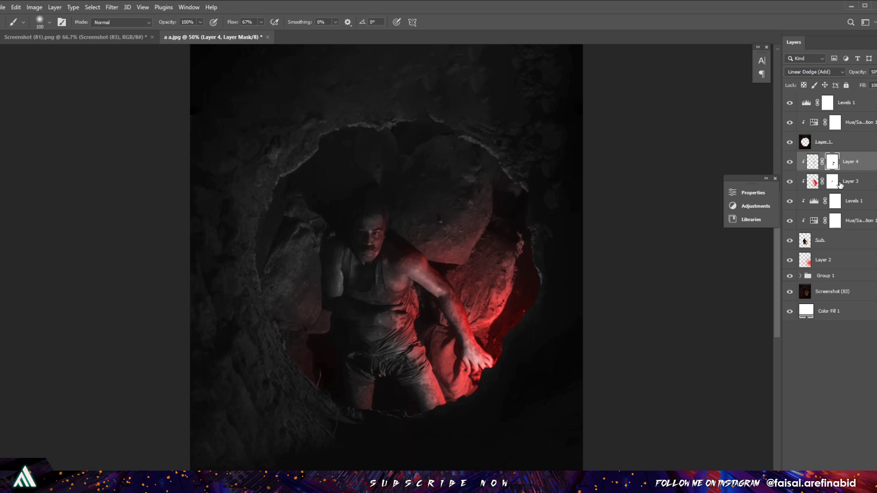
{"action": "left_click", "coordinate": [823, 260]}
{"action": "key", "text": "ctrl+1"}
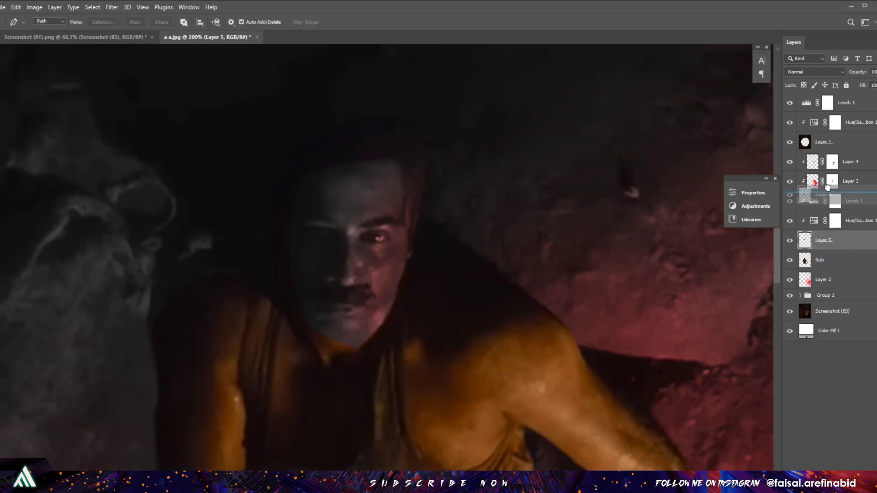
- Duplicate the red glow and adjustment layers above Layer 5 and ungroup both copied groups
{"action": "key", "text": "ctrl+alt+g"}
{"action": "left_click_drag", "start_coordinate": [846, 210], "coordinate": [842, 134]}
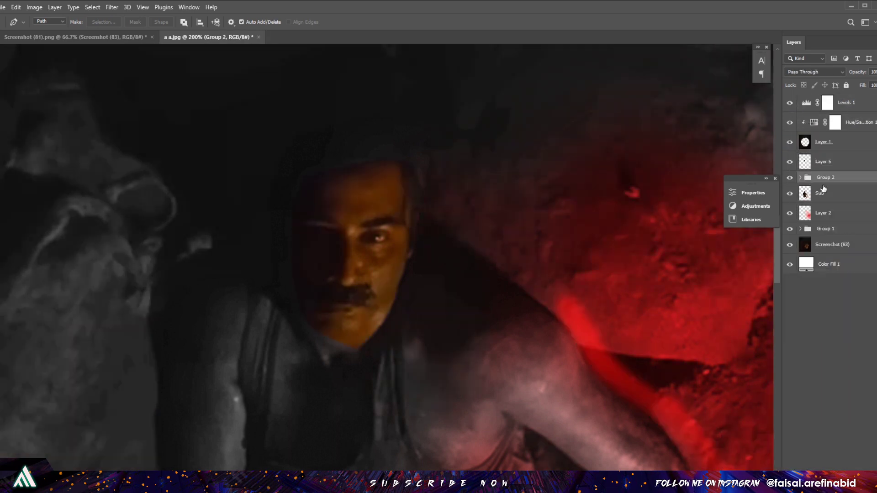
{"action": "left_click_drag", "start_coordinate": [829, 153], "coordinate": [829, 156]}
{"action": "right_click", "coordinate": [829, 162]}
{"action": "left_click", "coordinate": [744, 247]}
{"action": "right_click", "coordinate": [827, 259]}
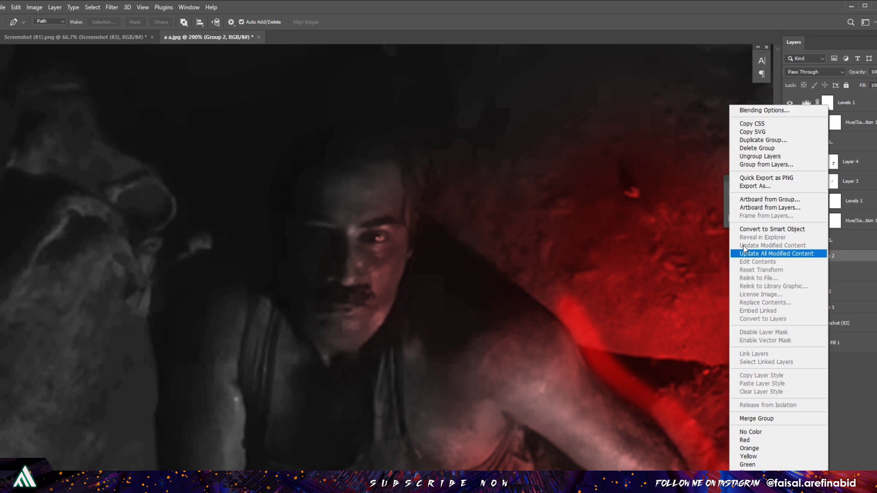
{"action": "left_click", "coordinate": [744, 245]}
- Paint red along the side of the face on a new clipped layer set to Overlay
{"action": "key", "text": "ctrl+alt+g"}
{"action": "key", "text": "ctrl+shift+alt+n"}
{"action": "key", "text": "ctrl+alt+g"}
{"action": "key", "text": "b"}
{"action": "left_click_drag", "start_coordinate": [413, 196], "coordinate": [361, 348]}
{"action": "left_click", "coordinate": [815, 72]}
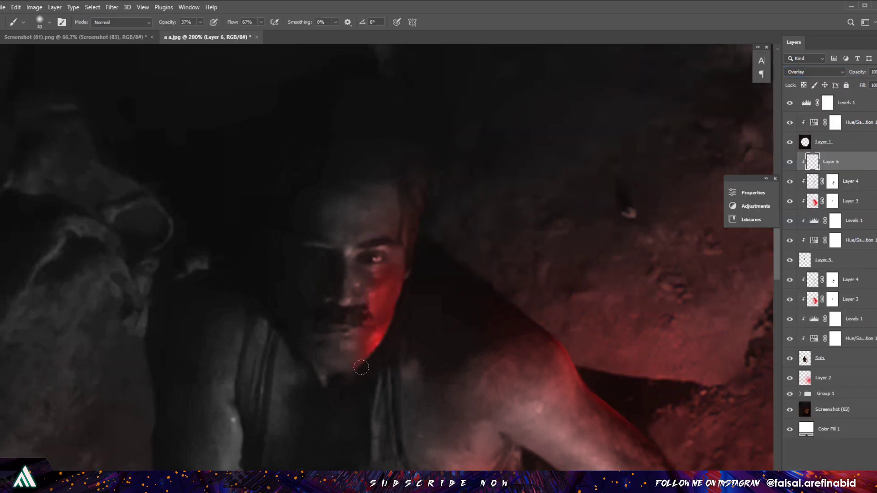
- Zoom out to fit the whole figure, enlarge the brush and select Layer 3
{"action": "key", "text": "ctrl+0"}
{"action": "key", "text": "ctrl+plus"}
{"action": "key", "text": "bracketright"}
{"action": "key", "text": "bracketright"}
{"action": "key", "text": "bracketright"}
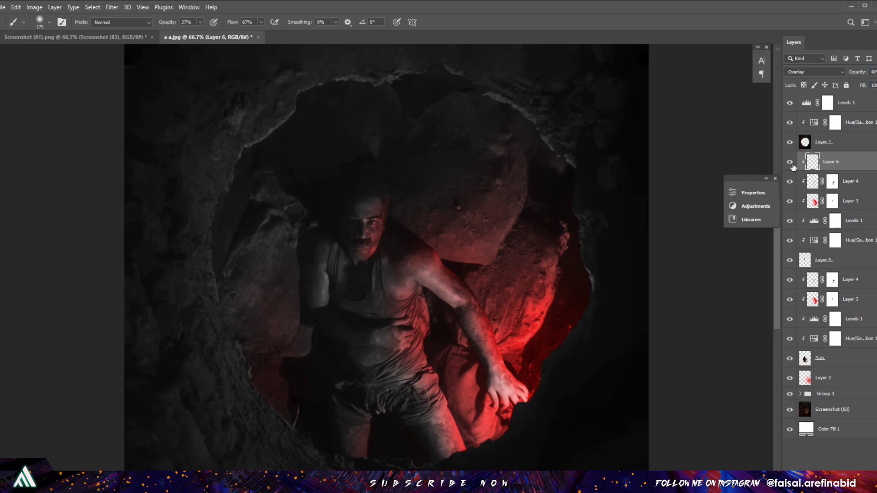
{"action": "key", "text": "ctrl+minus"}
{"action": "key", "text": "ctrl+minus"}
{"action": "key", "text": "ctrl+plus"}
{"action": "key", "text": "v"}
{"action": "left_click", "coordinate": [813, 280]}
{"action": "left_click", "coordinate": [812, 299]}
{"action": "key", "text": "b"}
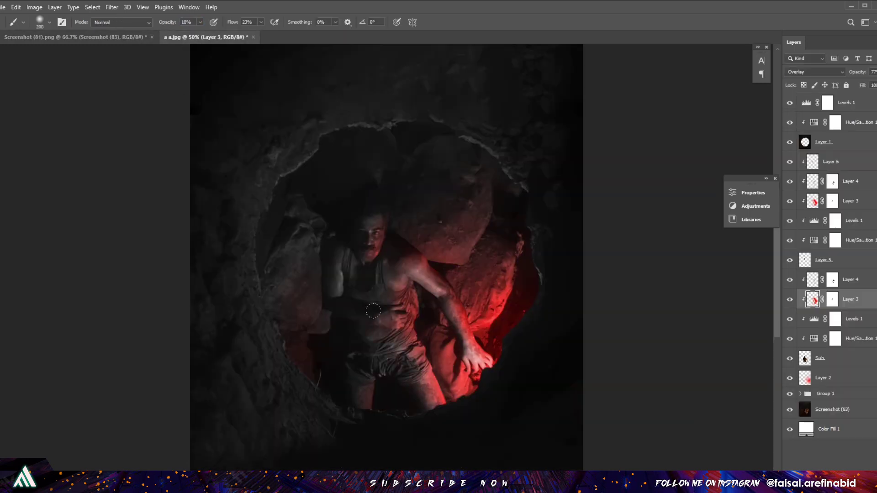
- On a new layer below Sub, paint strong red over the right rock with a large soft brush, rotated to follow the rocks
{"action": "left_click", "coordinate": [822, 359]}
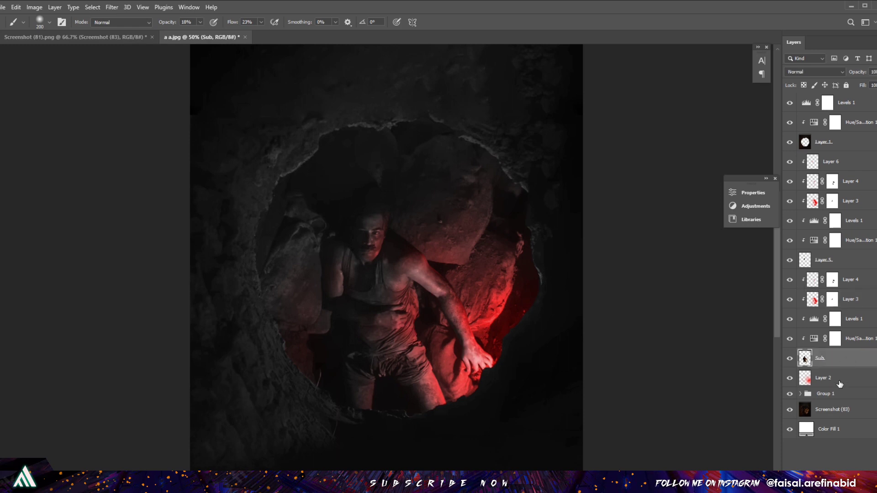
{"action": "right_click", "coordinate": [347, 258]}
{"action": "double_click", "coordinate": [424, 336]}
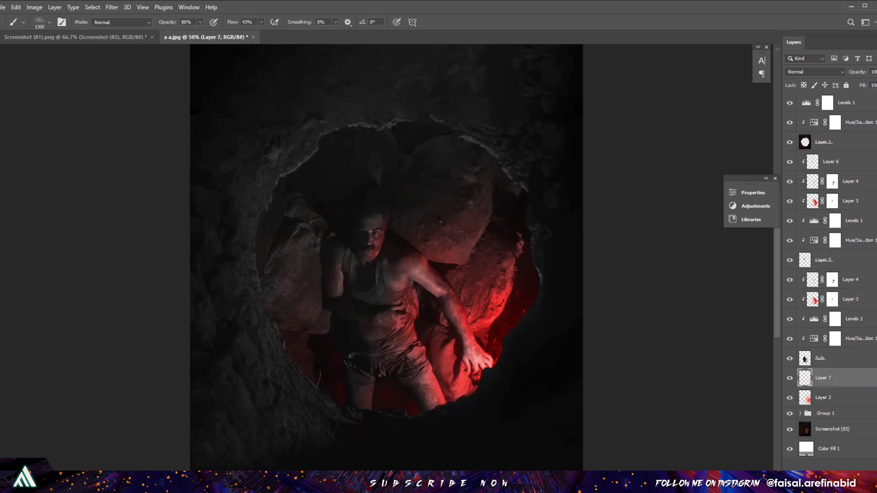
{"action": "right_click", "coordinate": [459, 308]}
{"action": "left_click", "coordinate": [336, 373]}
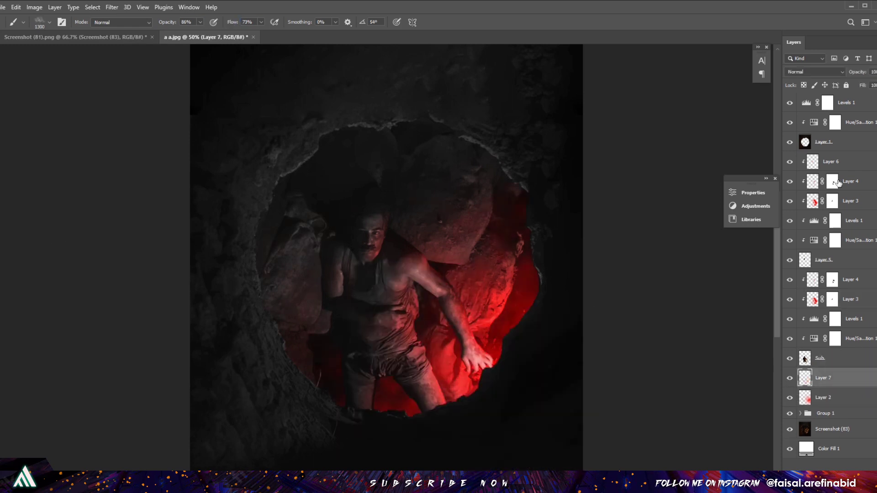
{"action": "key", "text": "ctrl+t"}
{"action": "left_click_drag", "start_coordinate": [660, 368], "coordinate": [690, 250]}
{"action": "key", "text": "Return"}
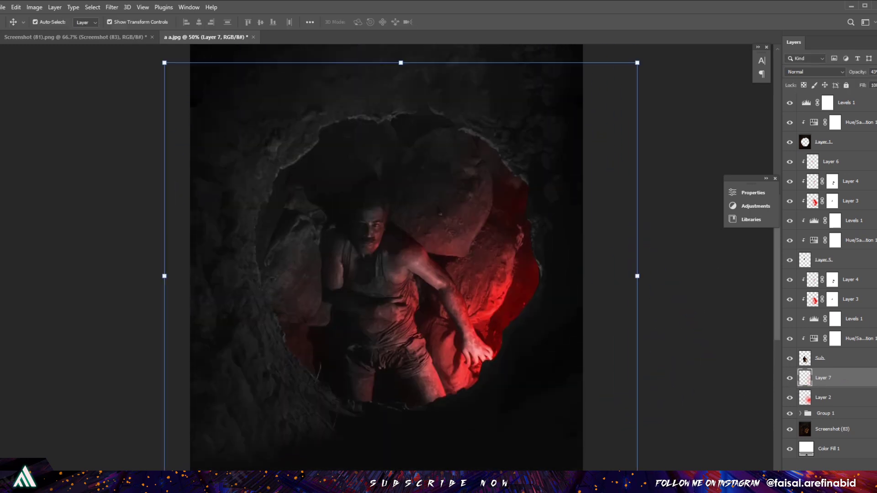
{"action": "key", "text": "ctrl+minus"}
{"action": "left_click", "coordinate": [71, 145]}
- Search 'surongo' online, copy the poster image and paste it into the document
{"action": "triple_click", "coordinate": [228, 78]}
{"action": "type", "text": "surongo"}
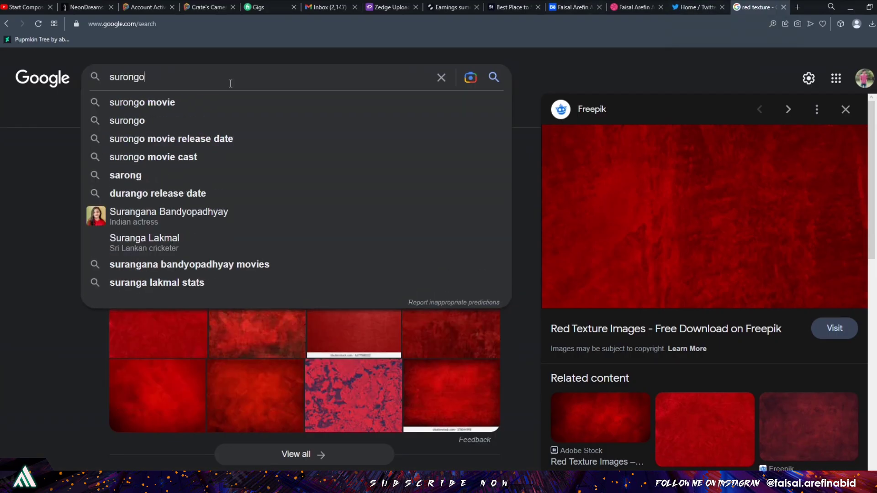
{"action": "key", "text": "Return"}
{"action": "left_click", "coordinate": [87, 283]}
{"action": "right_click", "coordinate": [568, 265]}
{"action": "left_click", "coordinate": [589, 310]}
{"action": "left_click", "coordinate": [543, 450]}
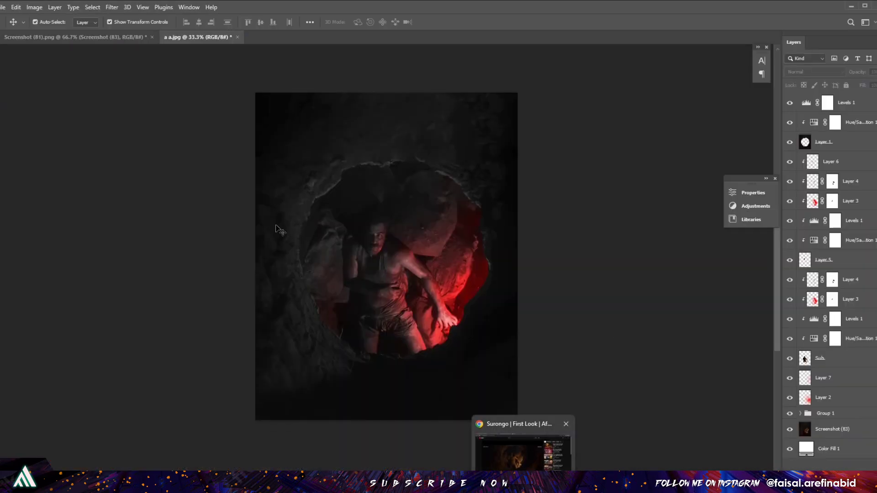
{"action": "key", "text": "ctrl+v"}
- Duplicate the pasted poster and mask it down to the red title logo using Color Range
{"action": "key", "text": "ctrl+j"}
{"action": "left_click", "coordinate": [790, 123]}
{"action": "left_click", "coordinate": [92, 7]}
{"action": "left_click", "coordinate": [106, 100]}
{"action": "left_click", "coordinate": [668, 107]}
- Reposition the logo, clip the red layer to it, then hide the logo layer
{"action": "key", "text": "v"}
{"action": "mouse_move", "coordinate": [369, 299]}
{"action": "left_mouse_down"}
{"action": "mouse_move", "coordinate": [378, 167]}
{"action": "mouse_move", "coordinate": [380, 366]}
{"action": "left_mouse_up"}
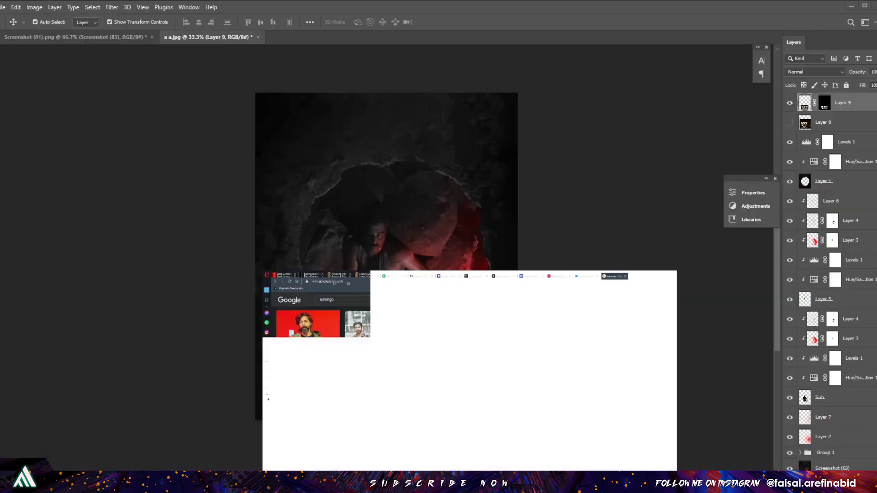
{"action": "key", "text": "Return"}
{"action": "key", "text": "ctrl+alt+g"}
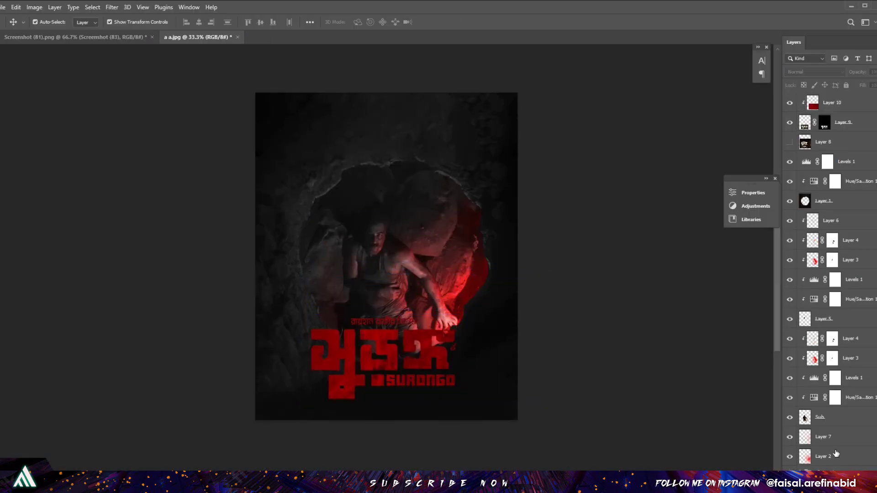
{"action": "left_click", "coordinate": [790, 142]}
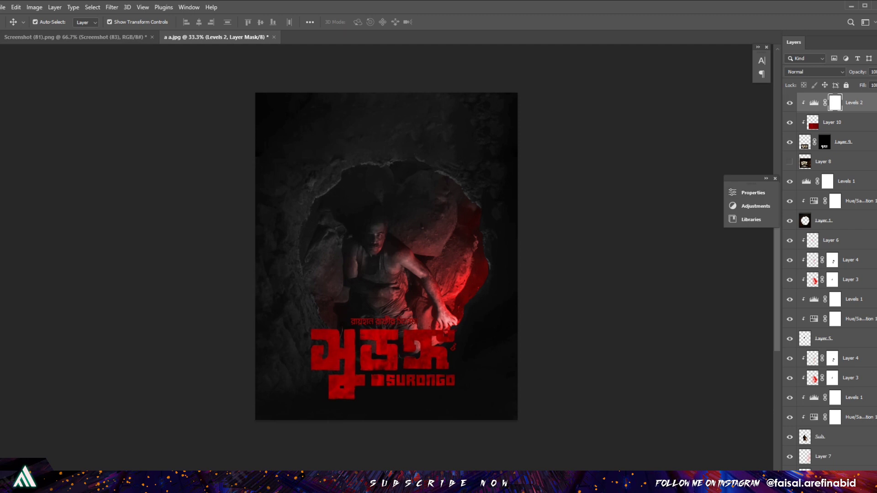
- Stamp all visible layers into one and push its shadows and midtones blue in Camera Raw Color Grading
{"action": "key", "text": "ctrl+shift+alt+e"}
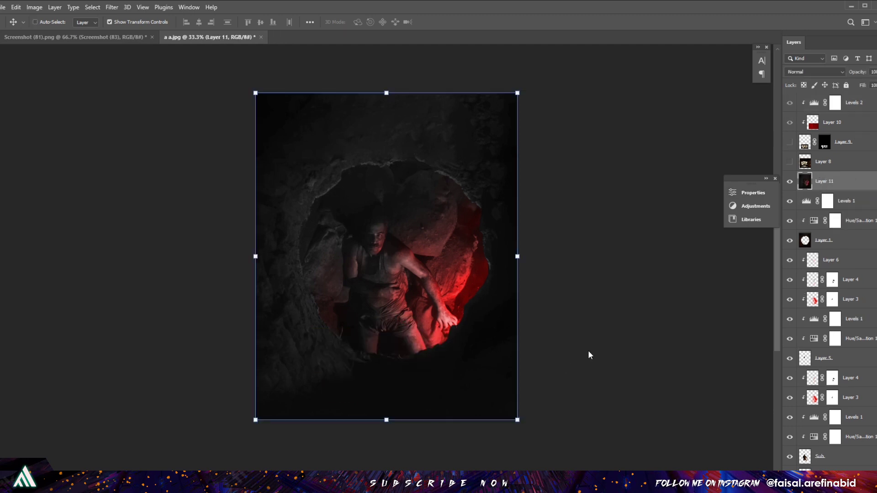
{"action": "key", "text": "ctrl+shift+a"}
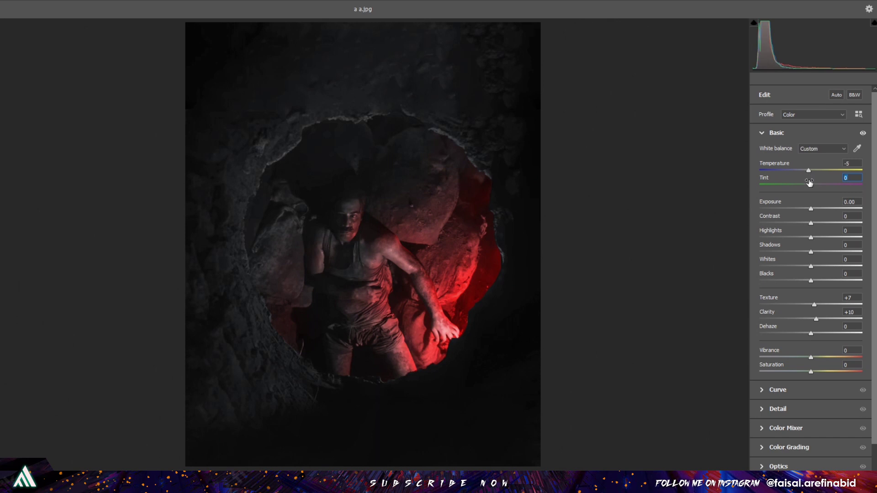
{"action": "left_click", "coordinate": [762, 450]}
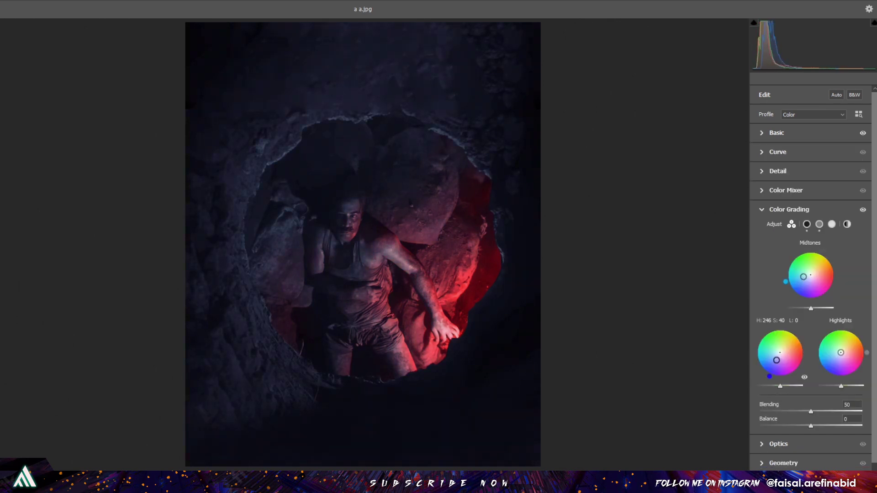
{"action": "left_click_drag", "start_coordinate": [778, 356], "coordinate": [778, 357]}
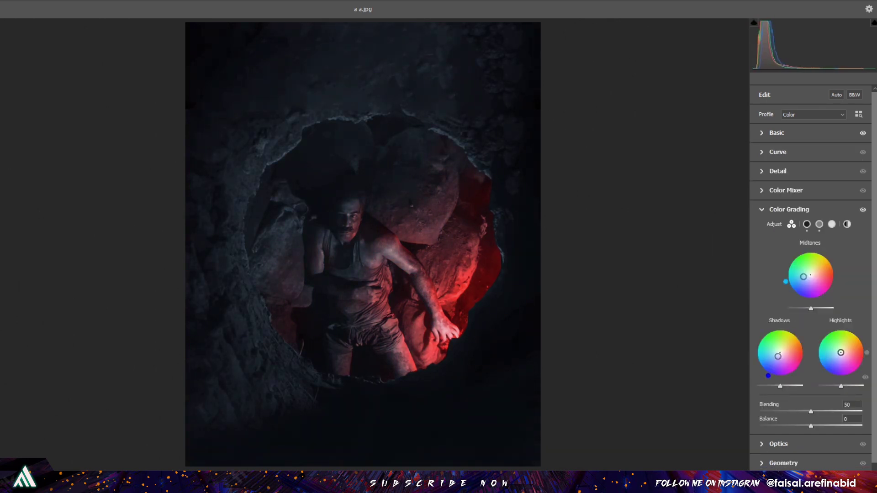
{"action": "scroll", "coordinate": [814, 406], "scroll_direction": "down", "scroll_amount": 1}
{"action": "left_click", "coordinate": [789, 187]}
{"action": "key", "text": "Return"}
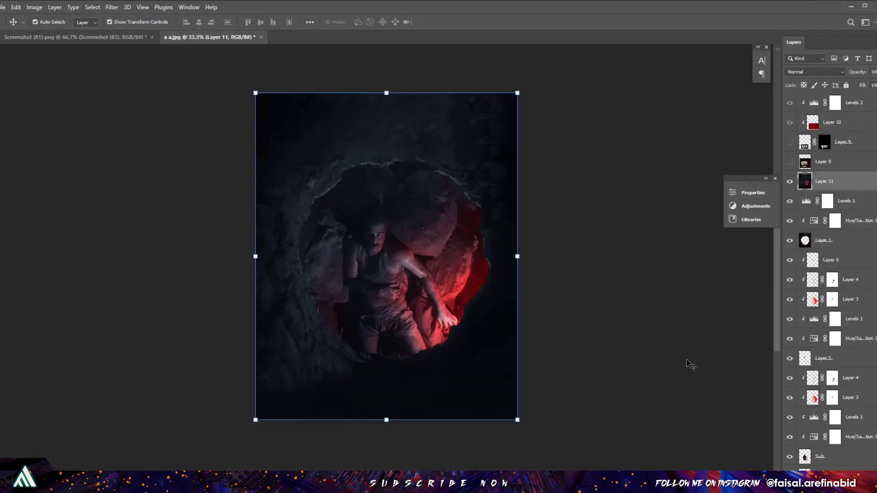
- Duplicate the graded photo layer and enlarge the copy slightly
{"action": "left_click", "coordinate": [790, 142]}
{"action": "key", "text": "ctrl+j"}
{"action": "key", "text": "ctrl+t"}
{"action": "left_click_drag", "start_coordinate": [518, 93], "coordinate": [529, 48]}
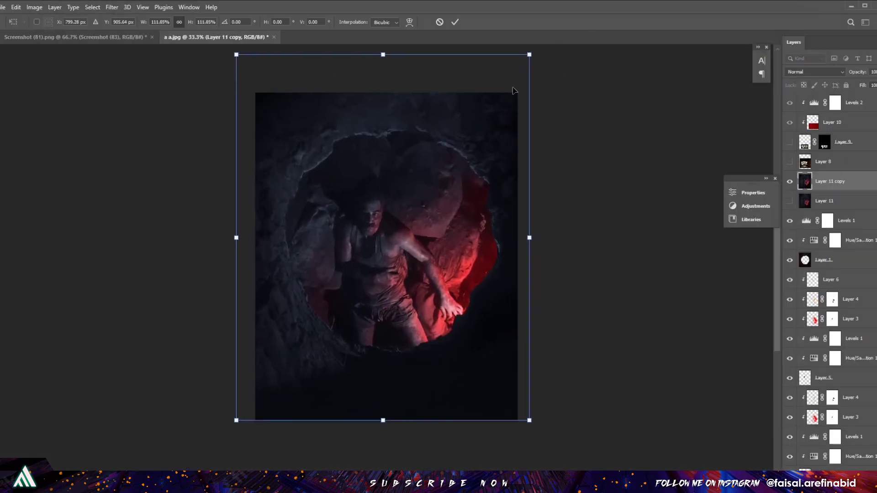
{"action": "key", "text": "Return"}
{"action": "left_click", "coordinate": [790, 142]}
- Show the red Surongo title, move it to the top, and nudge the enlarged photo down
{"action": "left_click", "coordinate": [843, 142]}
{"action": "left_click", "coordinate": [831, 122], "text": "shift"}
{"action": "left_click_drag", "start_coordinate": [417, 342], "coordinate": [421, 159]}
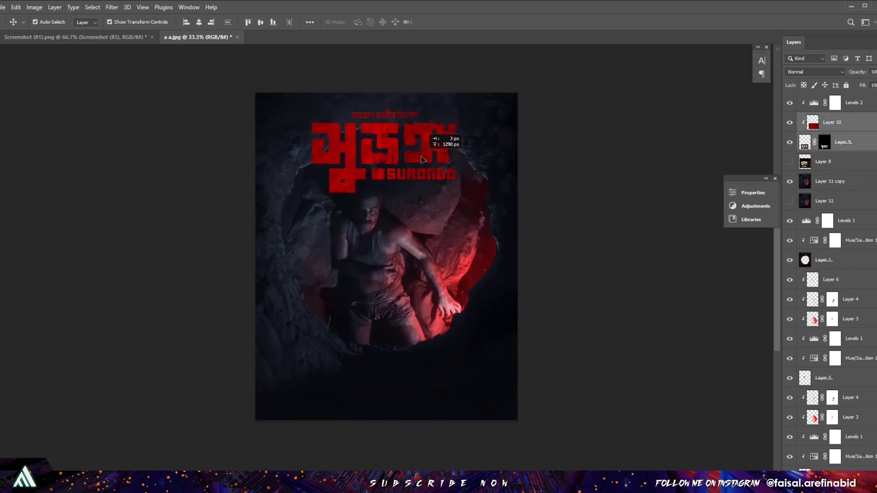
{"action": "left_click", "coordinate": [457, 275]}
{"action": "key", "text": "shift+Down"}
{"action": "key", "text": "shift+Down"}
{"action": "key", "text": "shift+Down"}
{"action": "key", "text": "shift+Down"}
{"action": "key", "text": "shift+Down"}
{"action": "key", "text": "shift+Down"}
{"action": "key", "text": "shift+Down"}
{"action": "key", "text": "shift+Down"}
{"action": "key", "text": "shift+Down"}
{"action": "key", "text": "shift+Down"}
{"action": "key", "text": "shift+Down"}
{"action": "key", "text": "shift+Down"}
{"action": "left_click", "coordinate": [666, 301]}
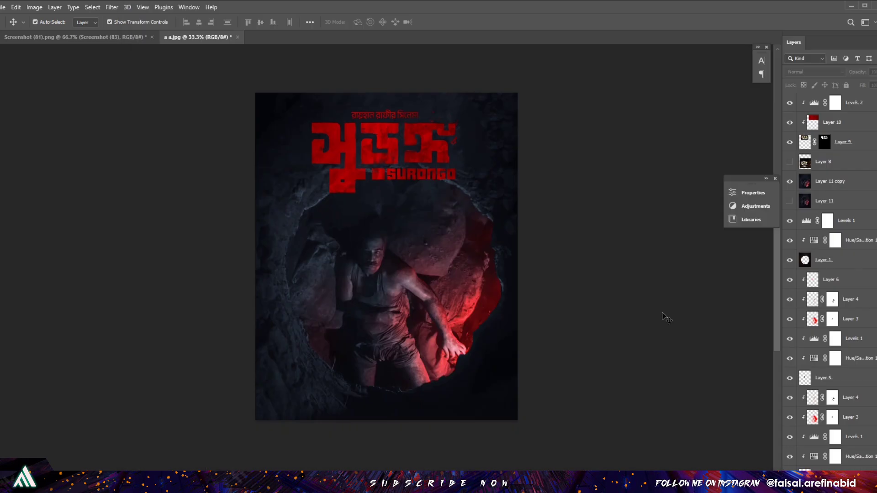